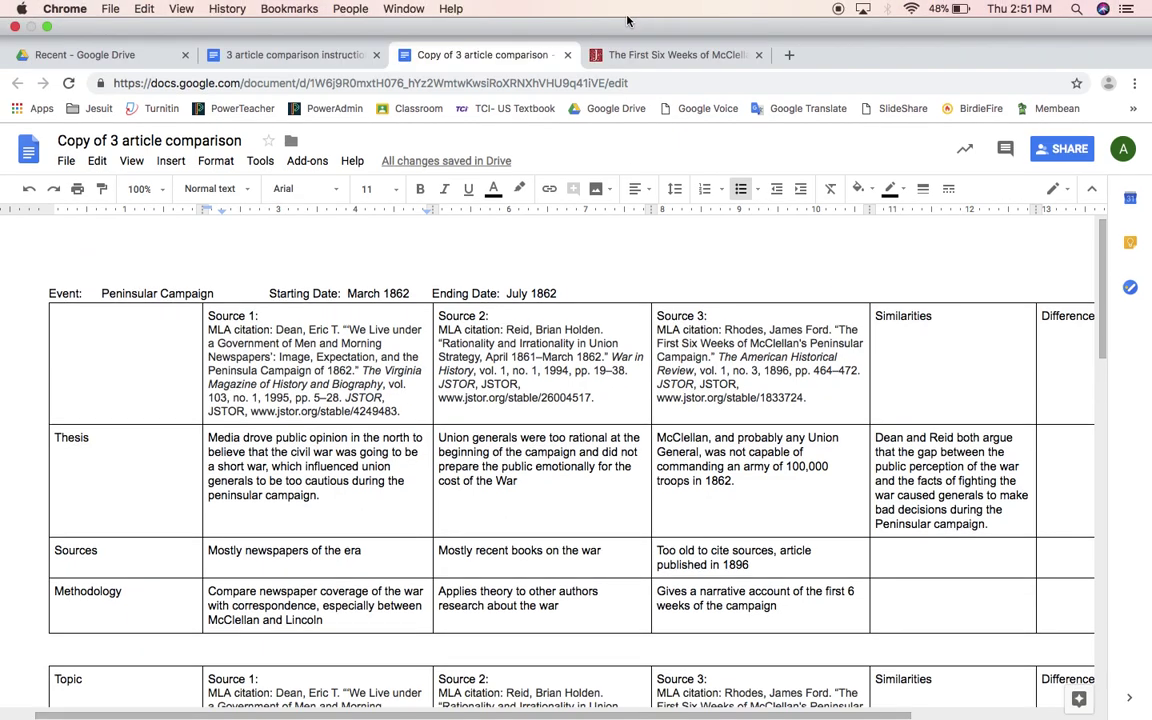
Step: In JSTOR, open My Workspace to list the saved Peninsula Campaign articles
click(622, 21)
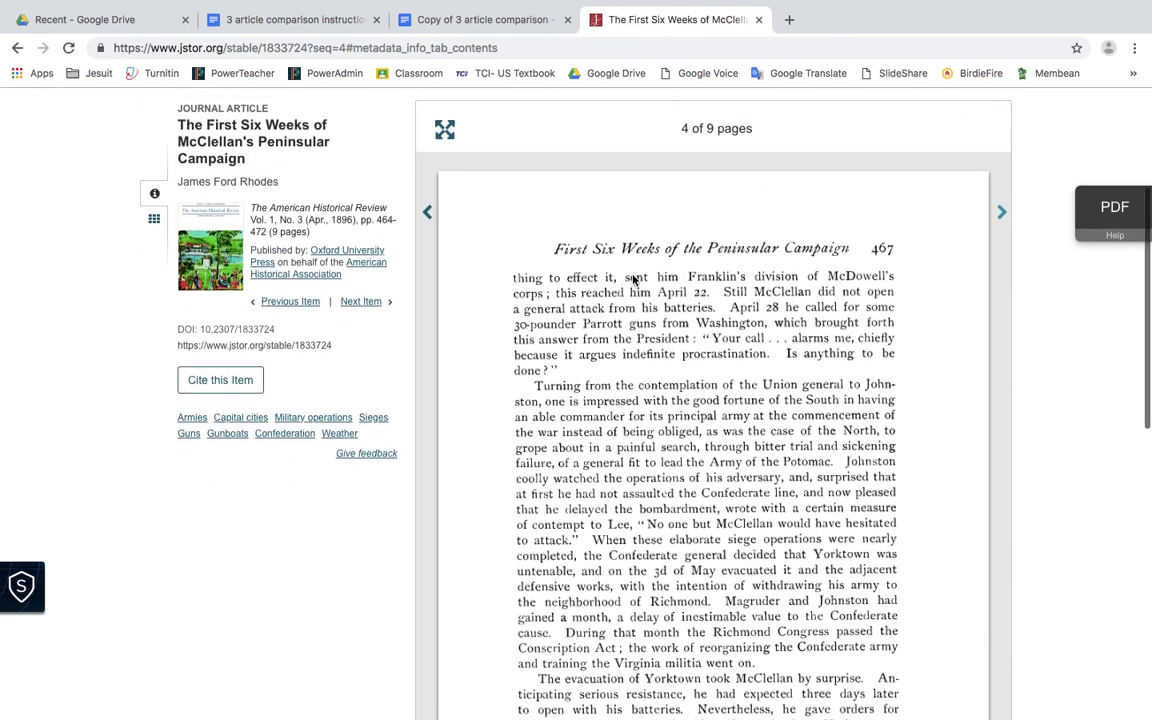
scroll(632, 315, up, 3)
scroll(632, 280, up, 1)
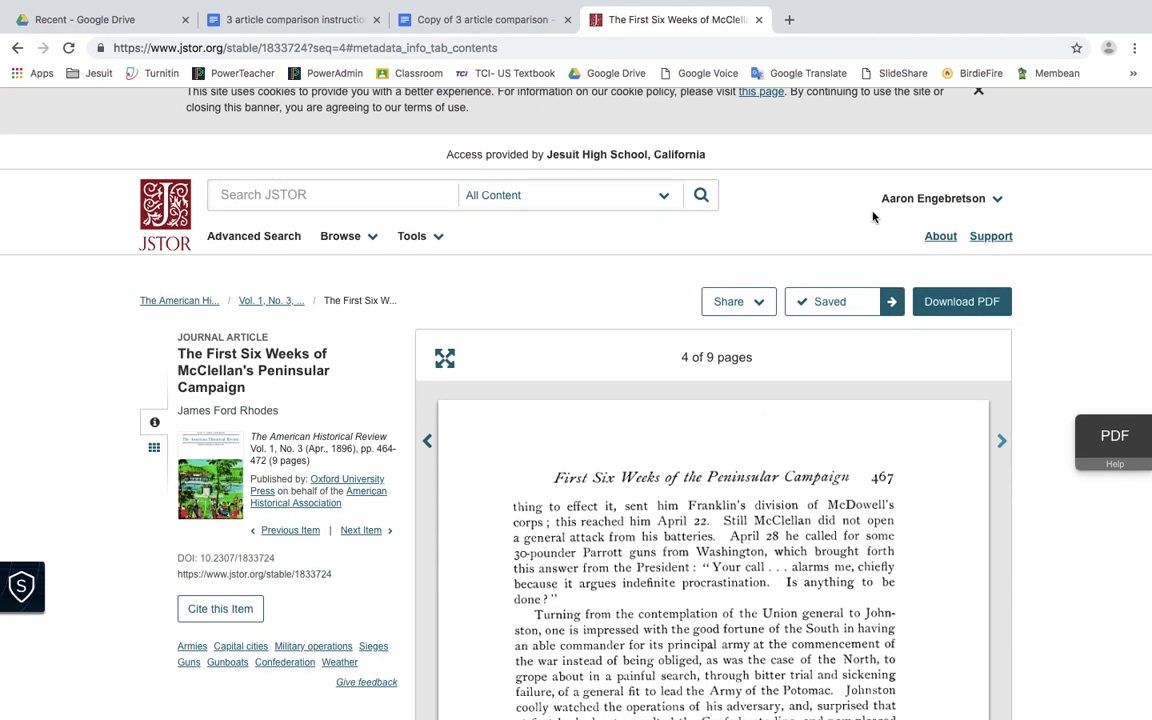
mouse_move(913, 204)
click(905, 273)
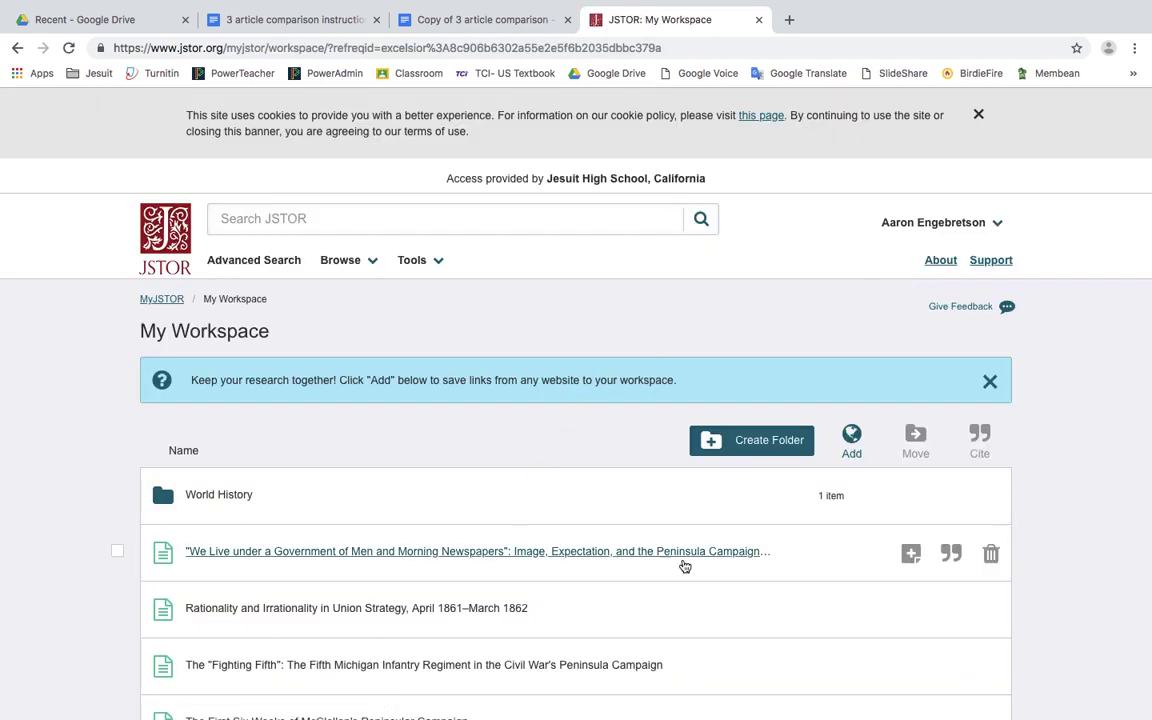
Step: Copy the Dean article's MLA citation and return to the comparison document
click(950, 554)
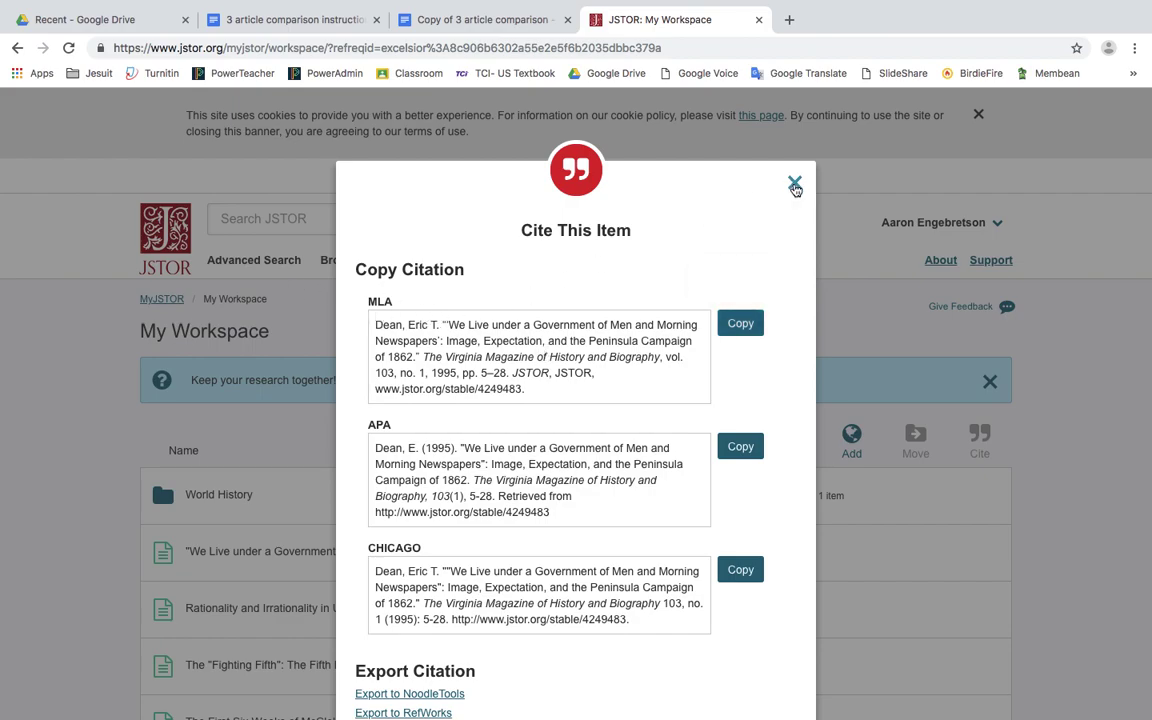
click(794, 183)
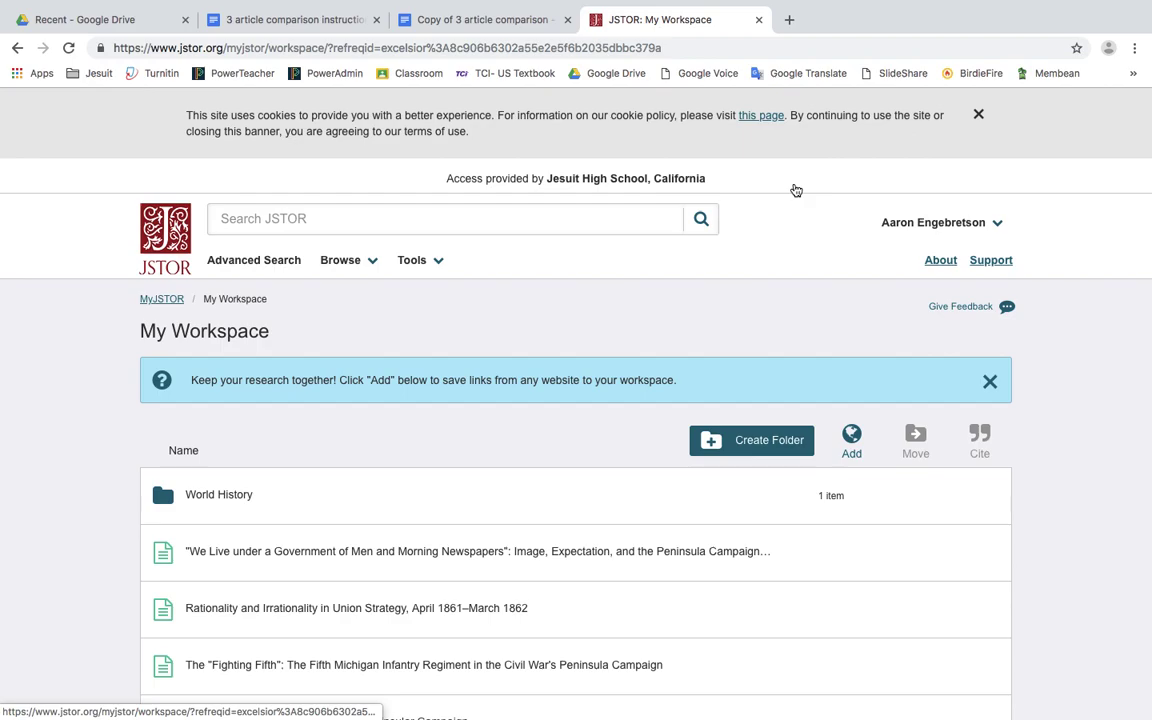
click(285, 19)
click(463, 24)
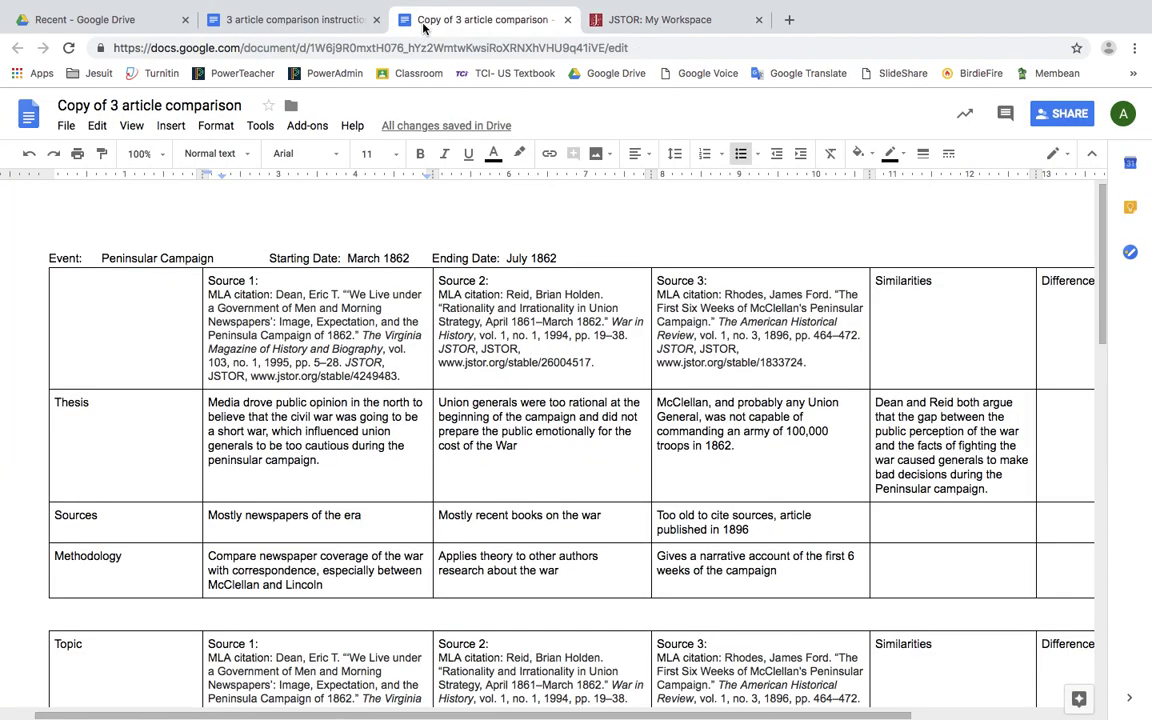
scroll(597, 443, down, 1)
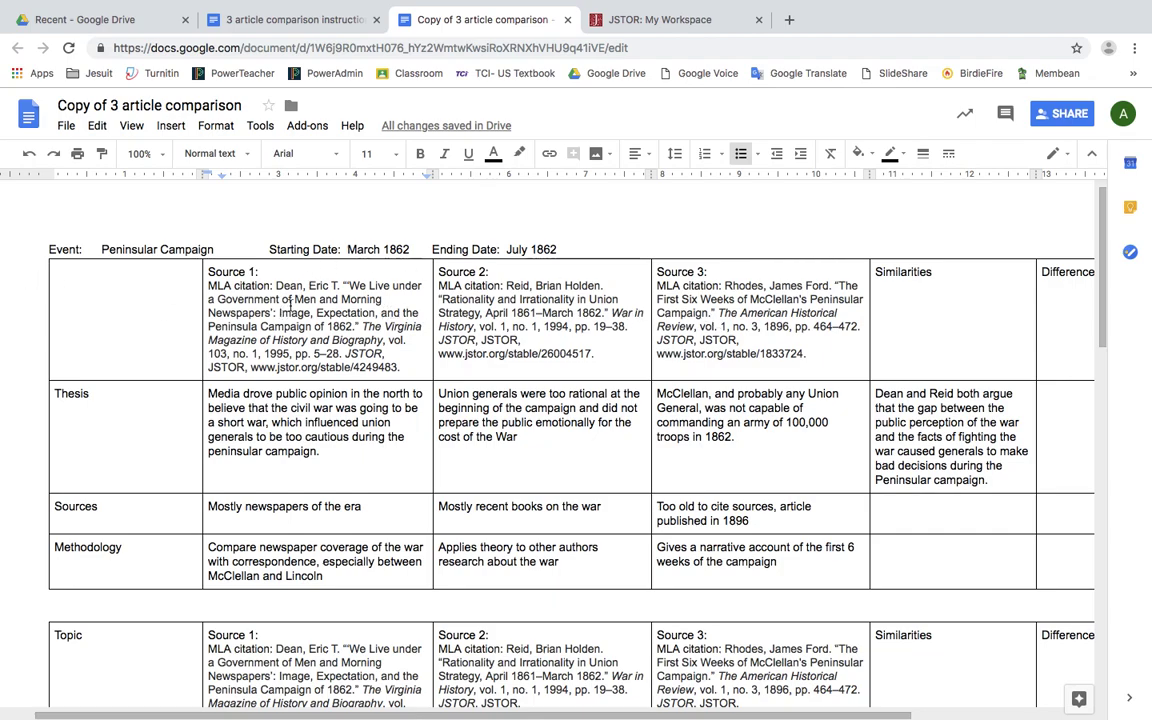
scroll(714, 322, down, 3)
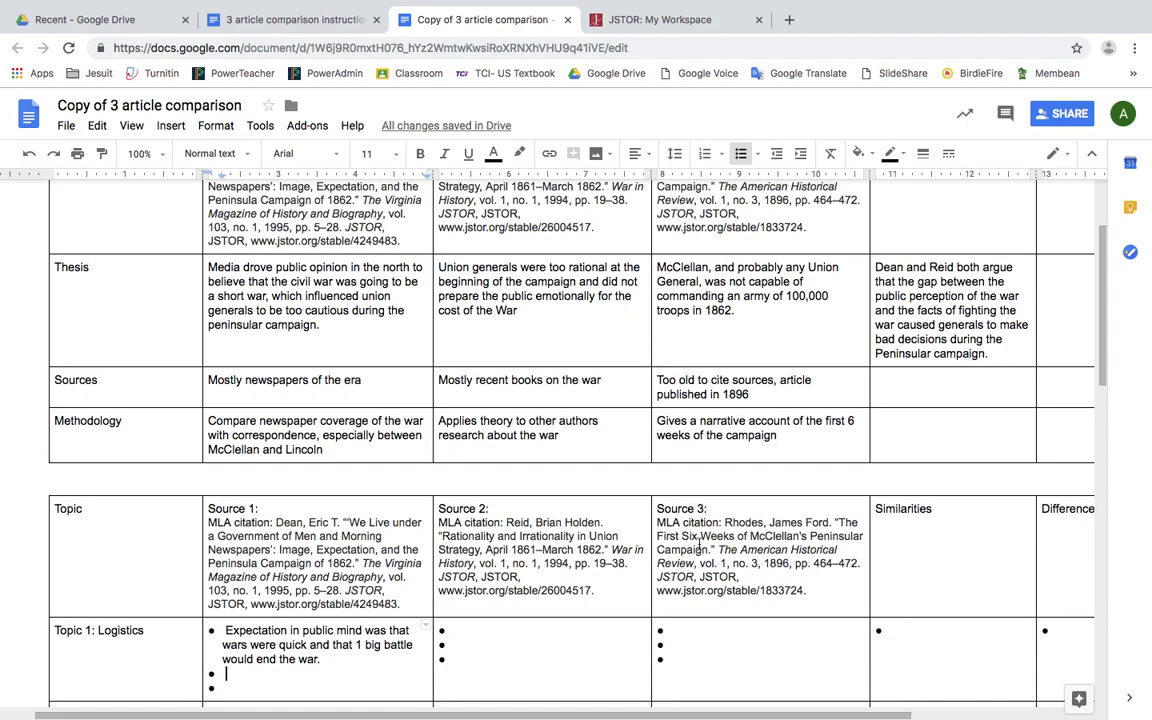
scroll(699, 545, up, 3)
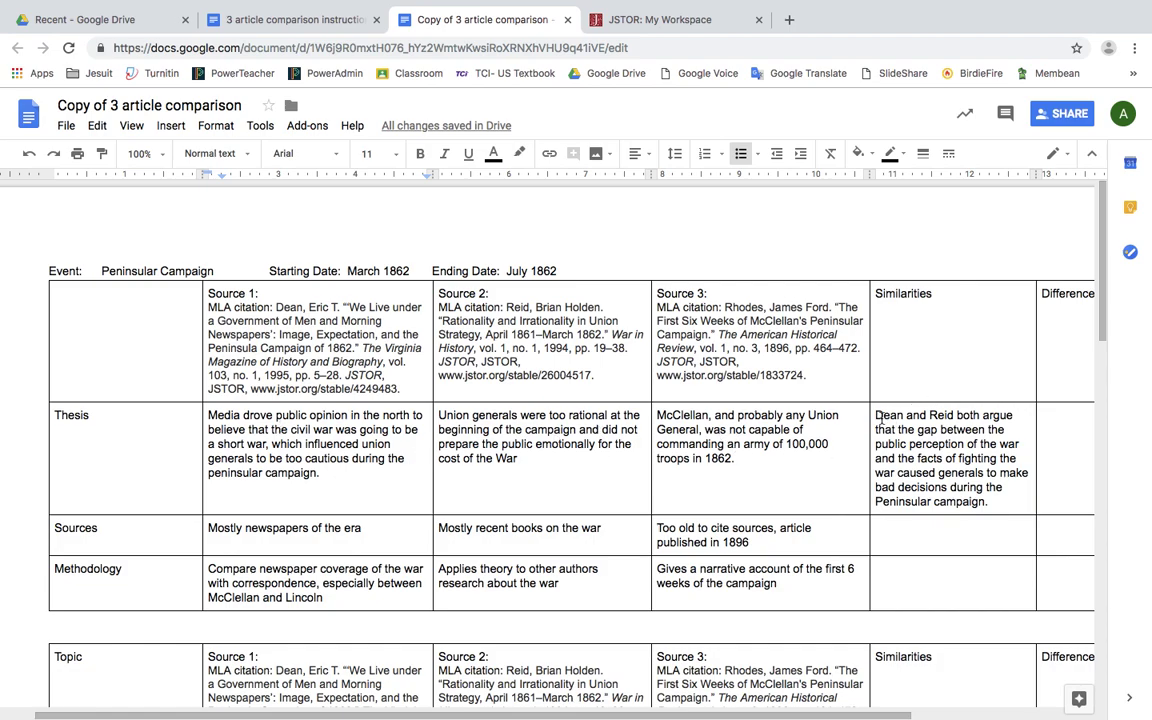
Step: Note in the Thesis Differences cell that Rhodes blames McClellan more, possibly from writing near the battle
click(1054, 425)
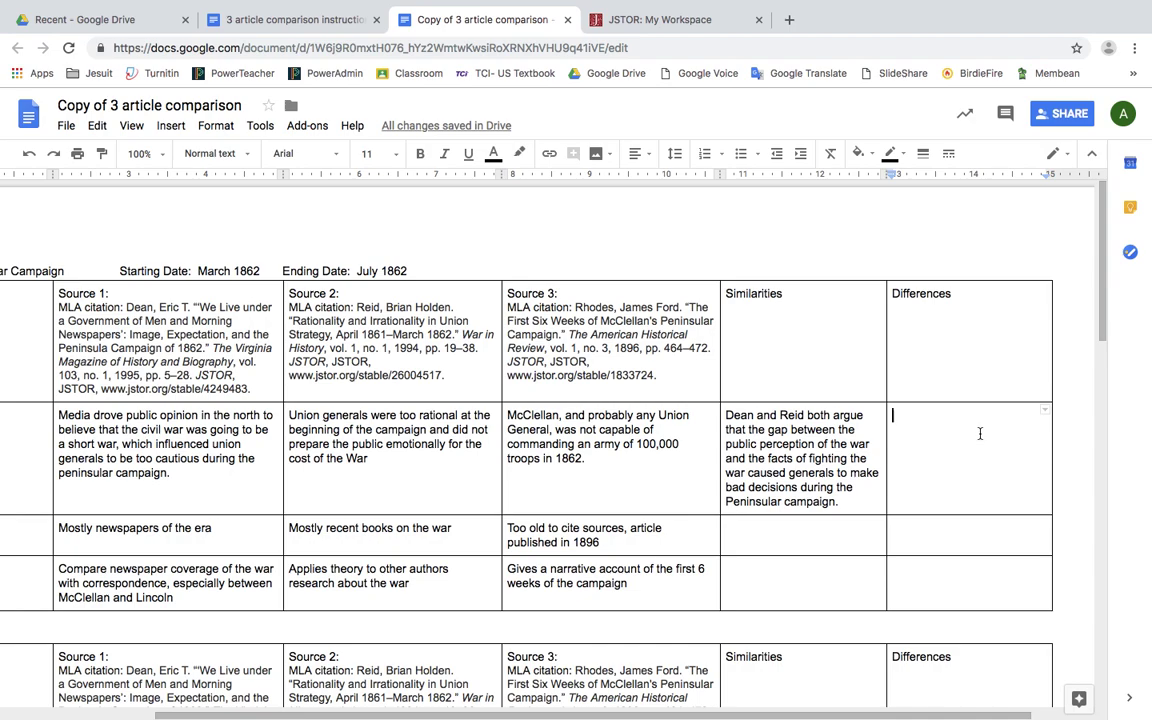
text(Rhodes)
text( places)
text( mlamuch mor)
text(e )
text(b)
click(983, 415)
text(lam)
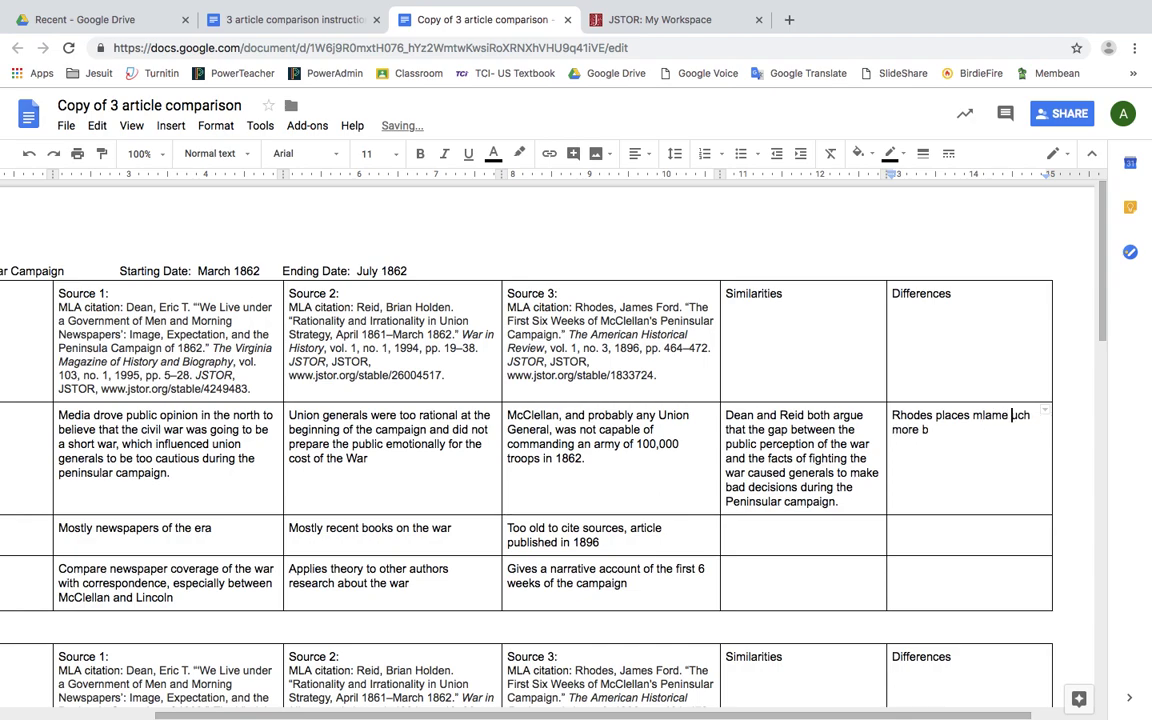
key(BackSpace)
key(BackSpace)
key(BackSpace)
click(1015, 415)
text(lame on General Mc)
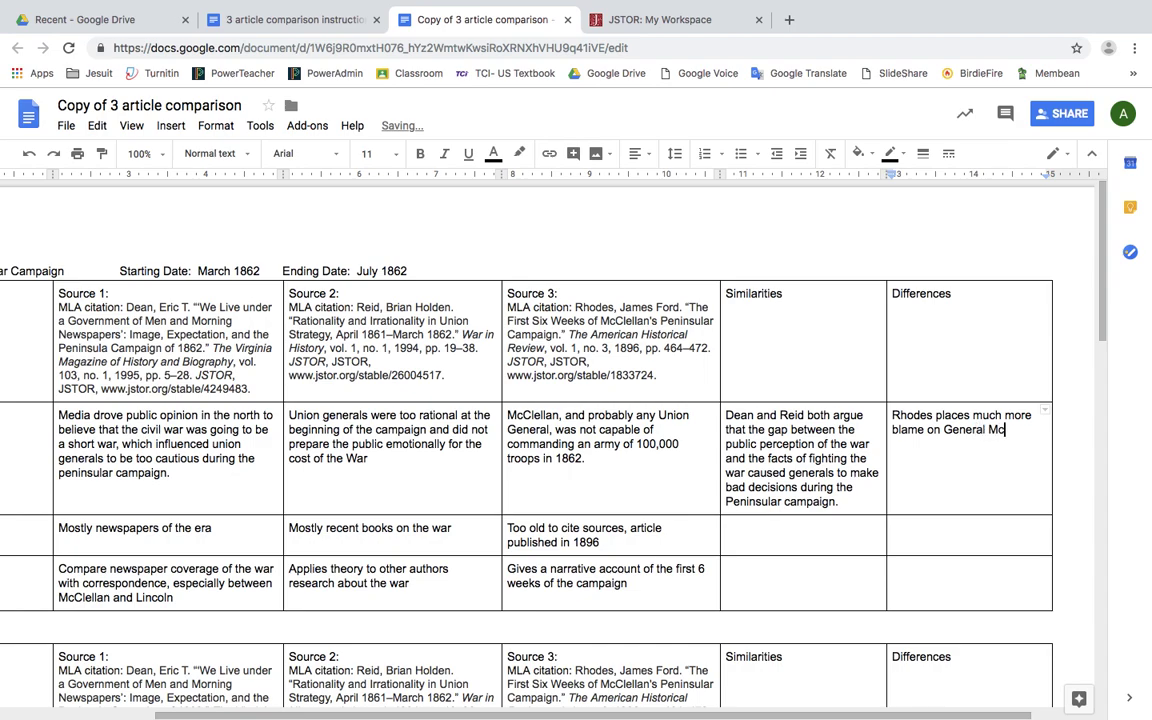
text(Clellan as )
text(al)
text( leade)
text(r than others do)
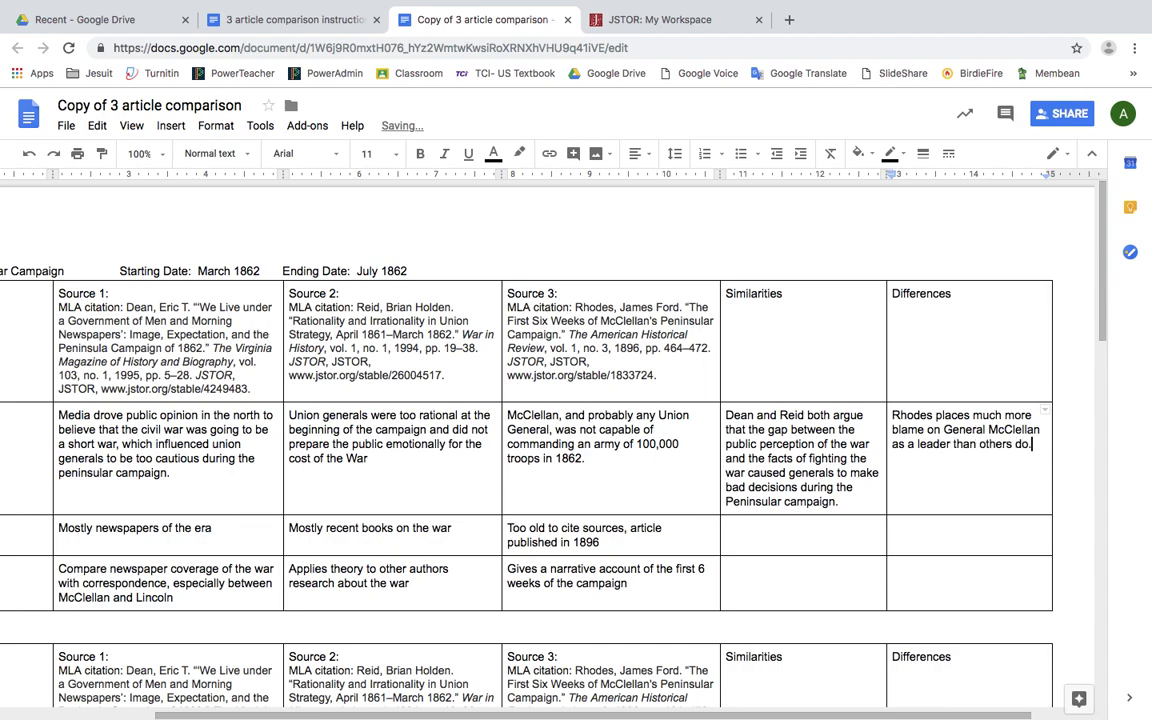
text( thiscould be because he was writing so close to the time of the battle.)
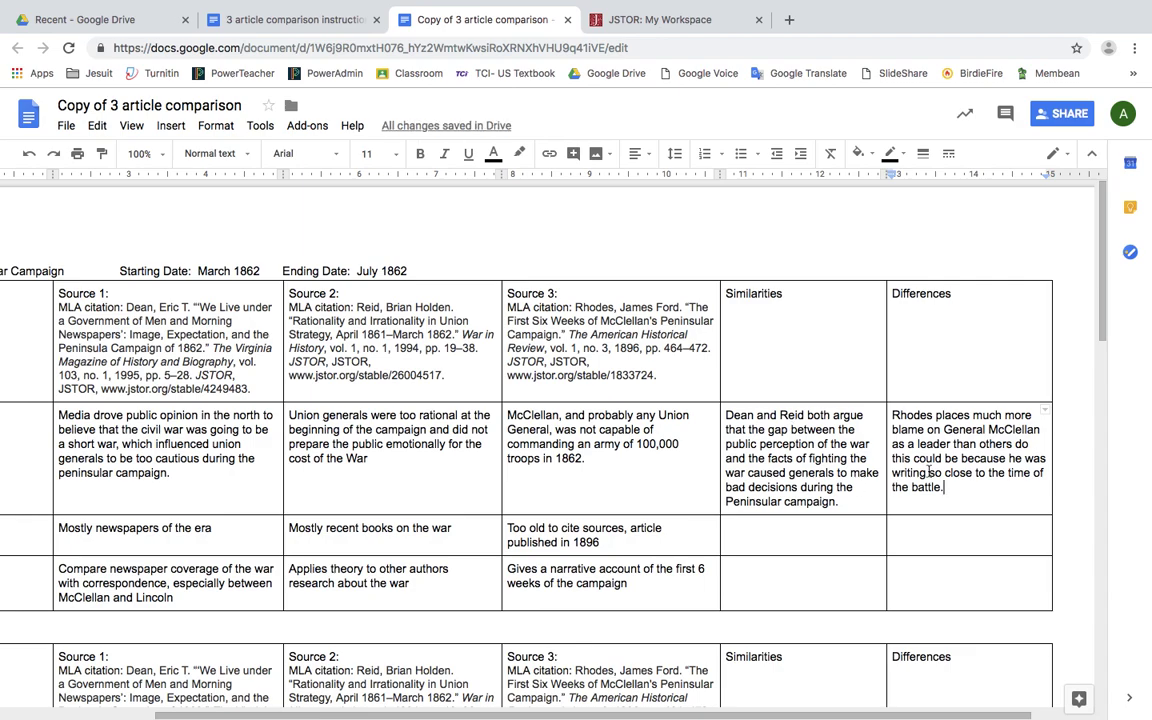
Step: Bring up the Rhodes article on McClellan's Peninsular Campaign in the PDF reader
scroll(794, 470, down, 3)
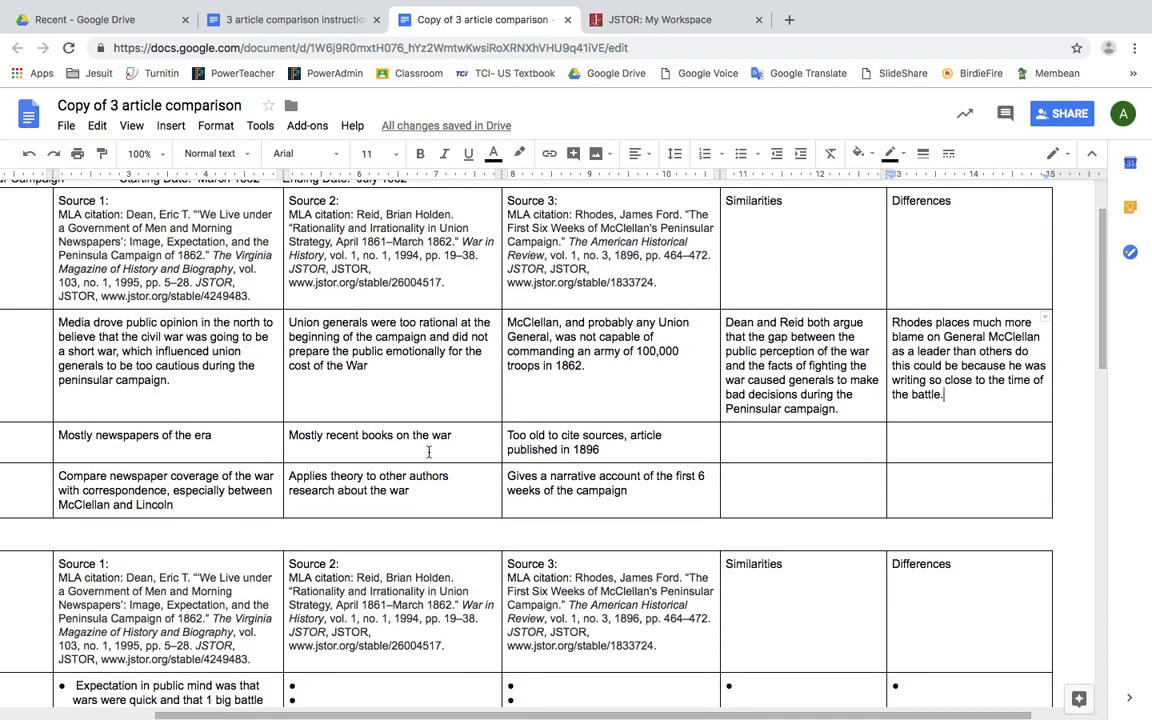
scroll(429, 452, left, 5)
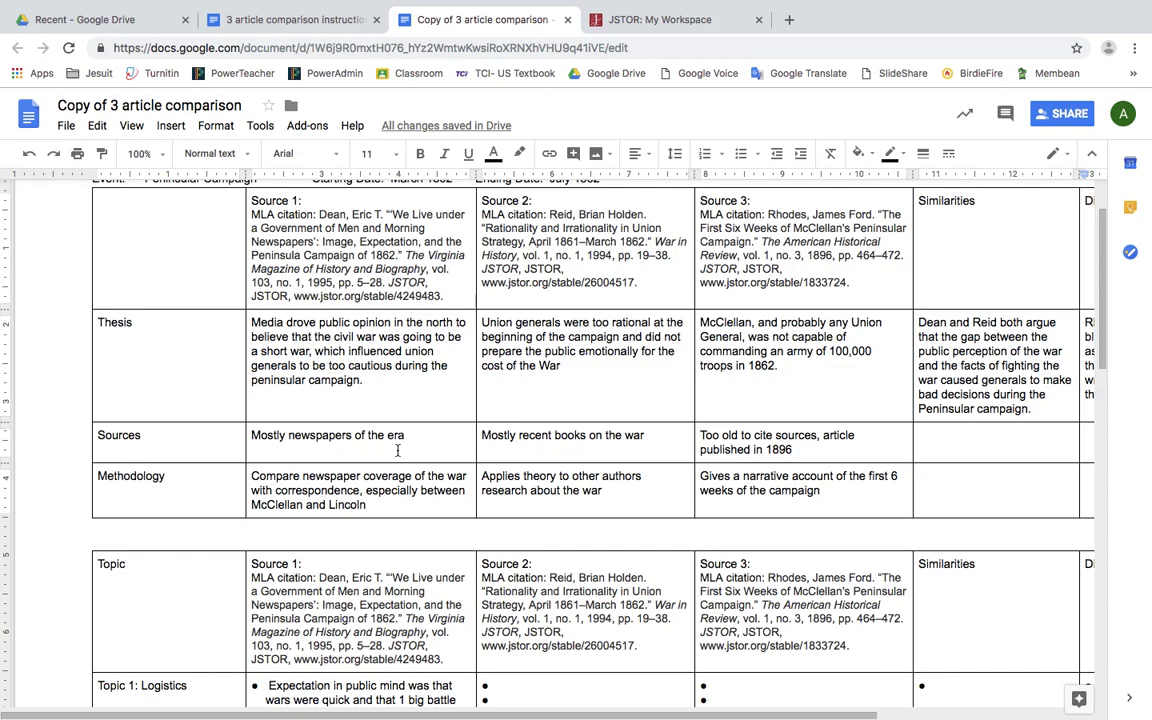
key(super+Tab)
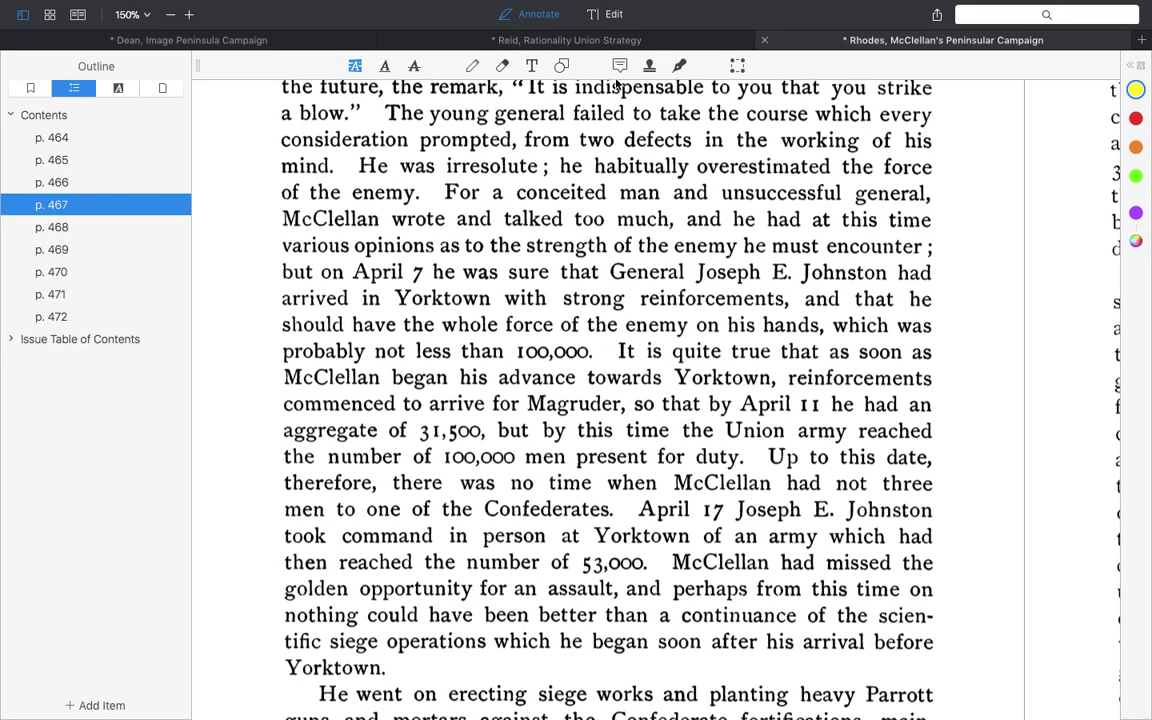
Step: Read through the Reid article and its footnotes, then return to the comparison document
click(517, 48)
scroll(429, 340, down, 10)
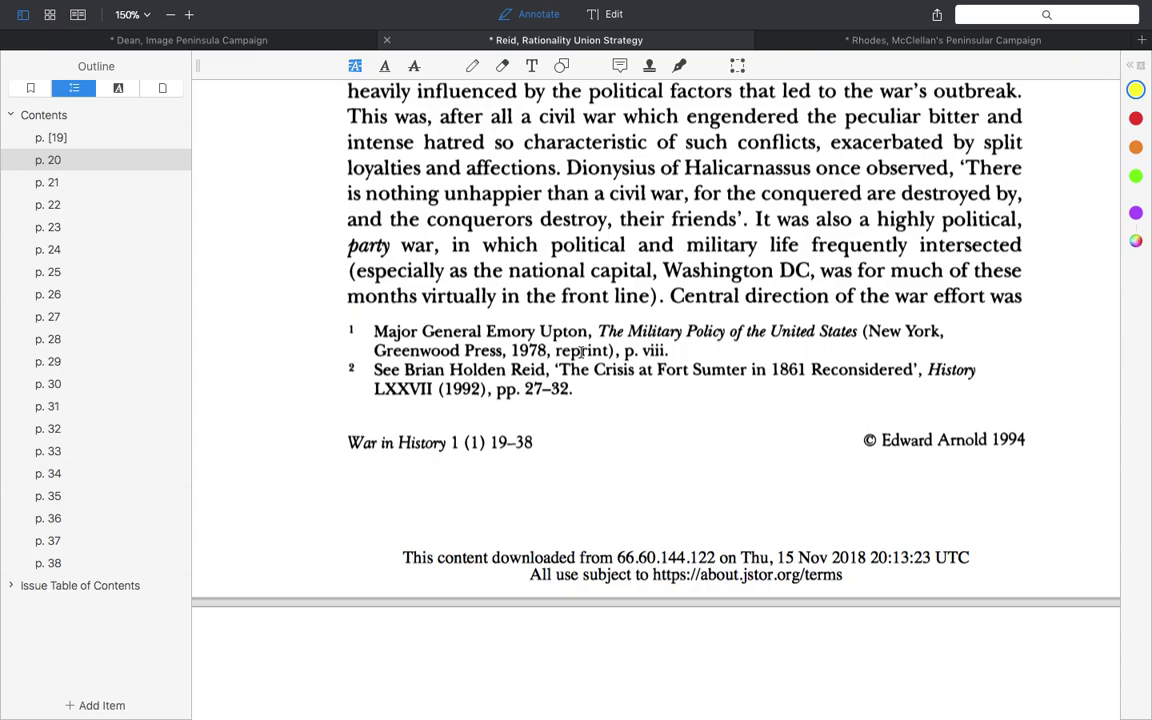
scroll(667, 377, down, 10)
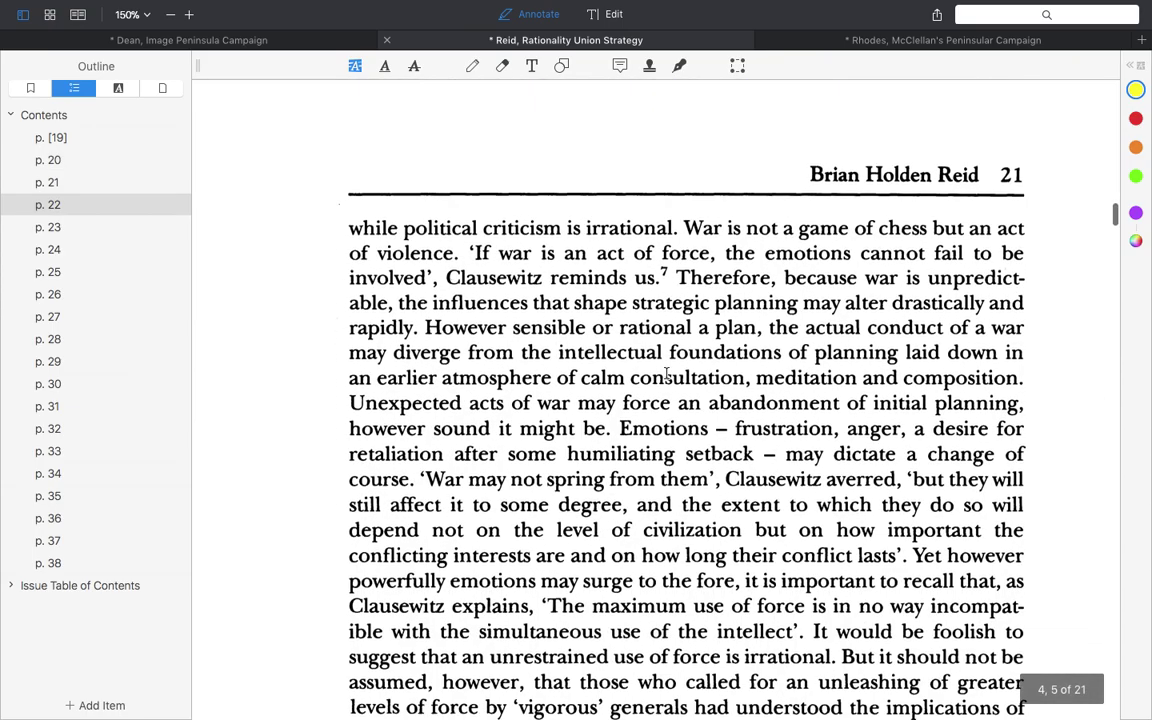
scroll(667, 377, down, 10)
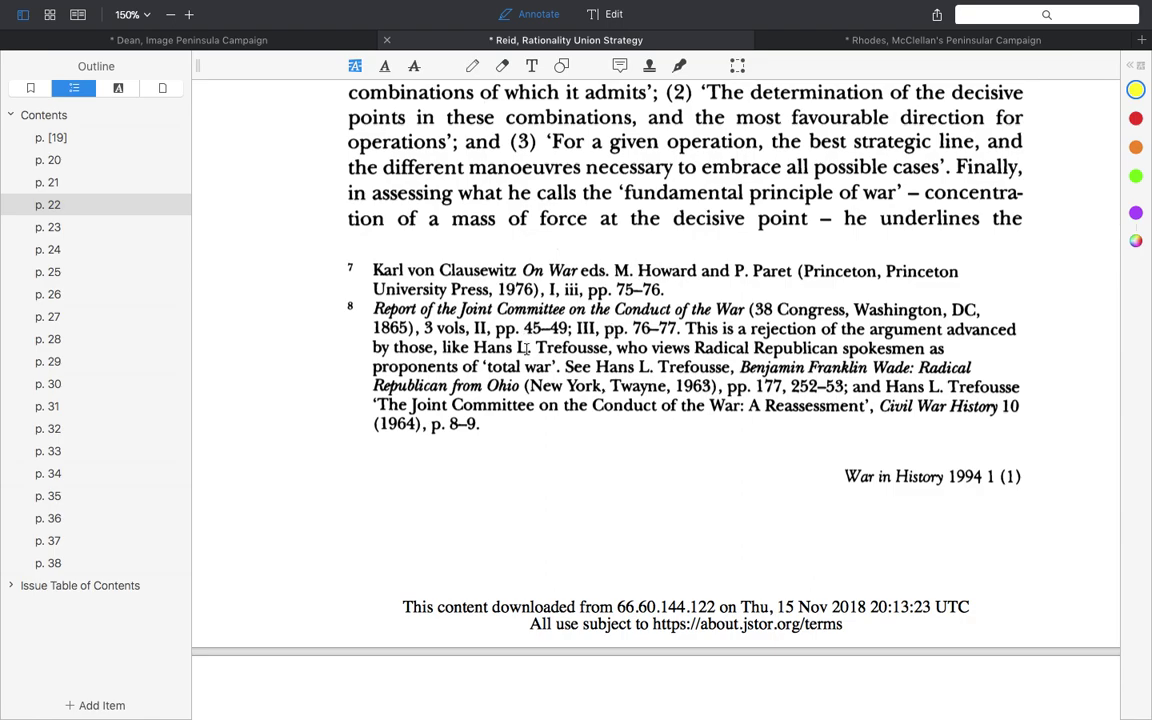
scroll(557, 352, up, 20)
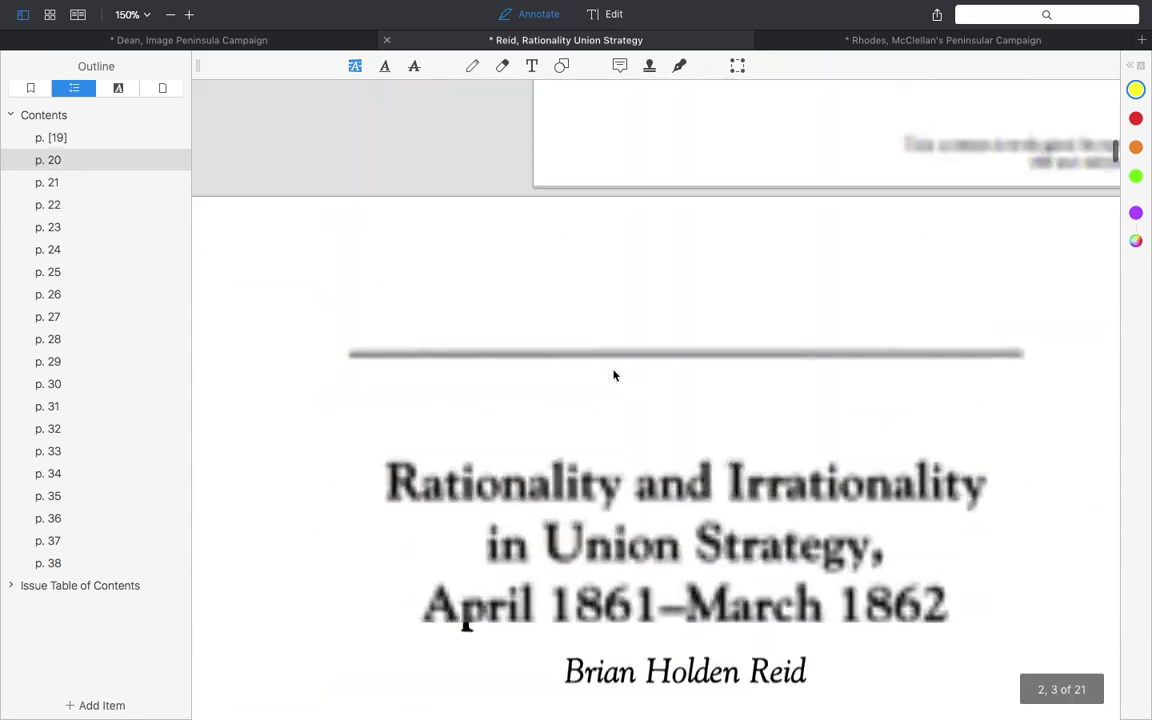
scroll(614, 375, up, 10)
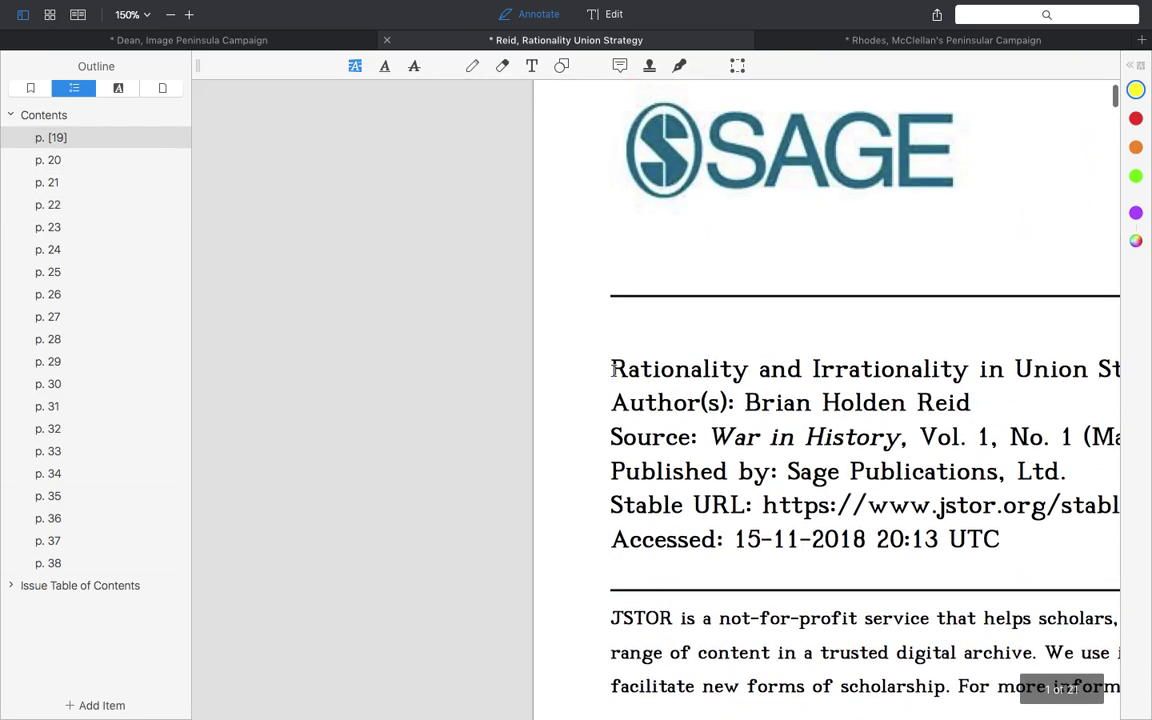
scroll(614, 370, right, 10)
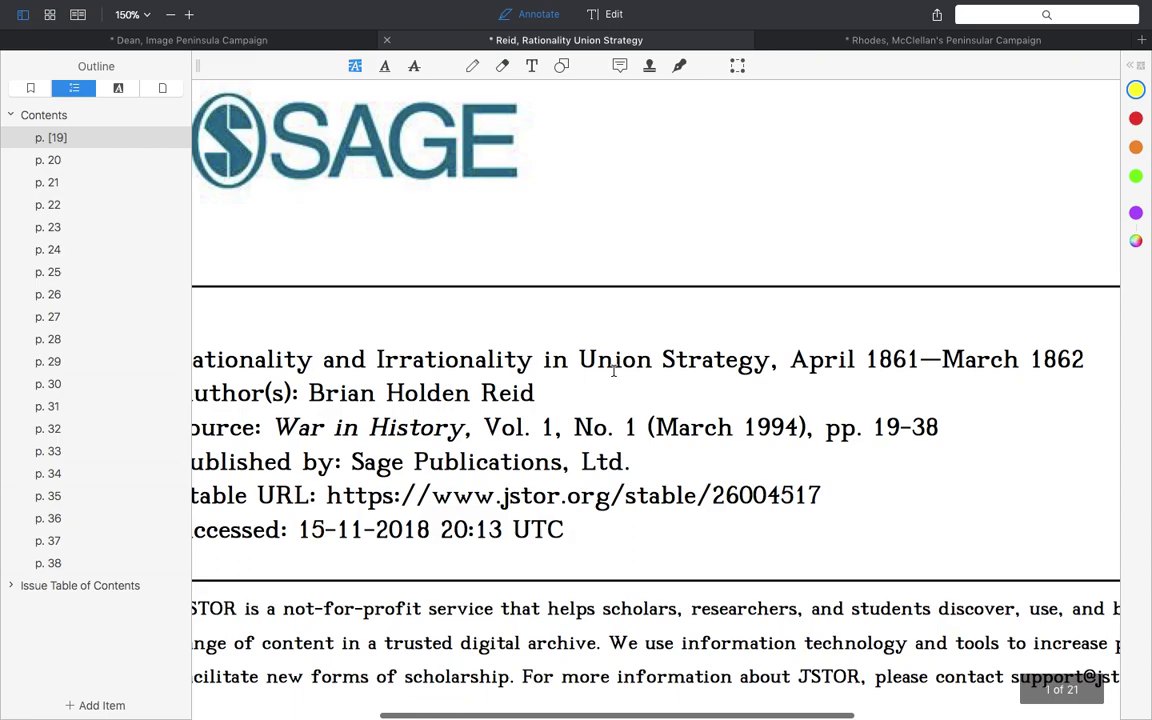
scroll(614, 372, down, 20)
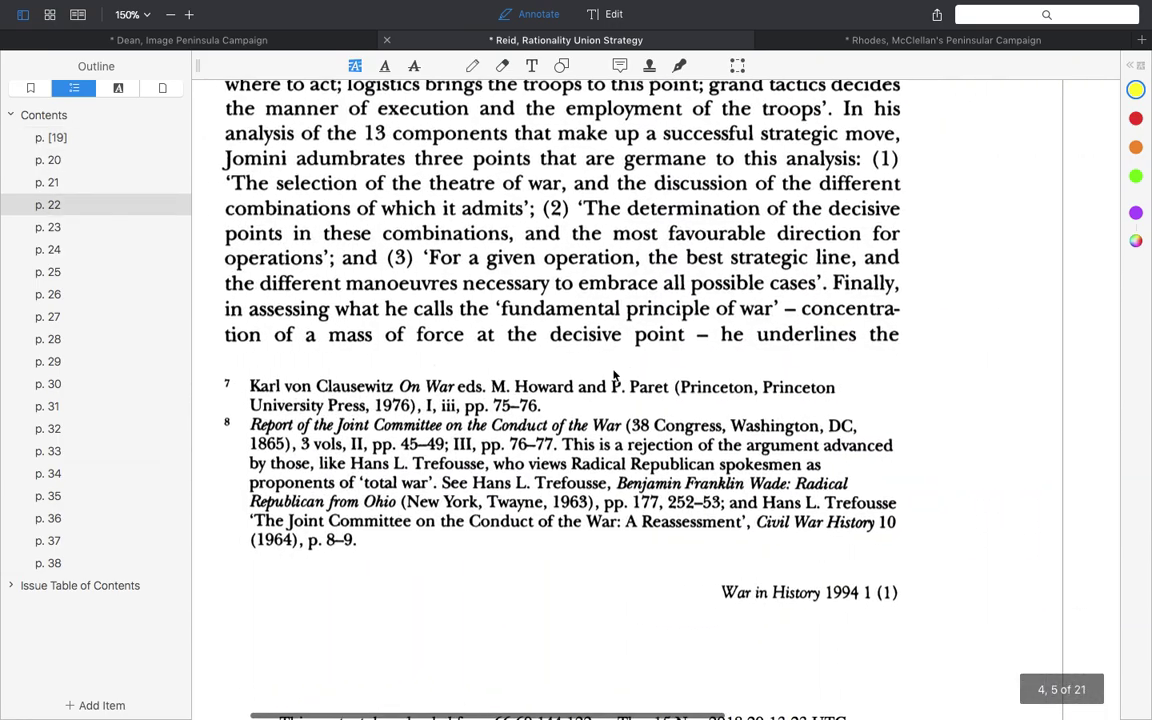
scroll(614, 375, right, 10)
scroll(674, 329, left, 9)
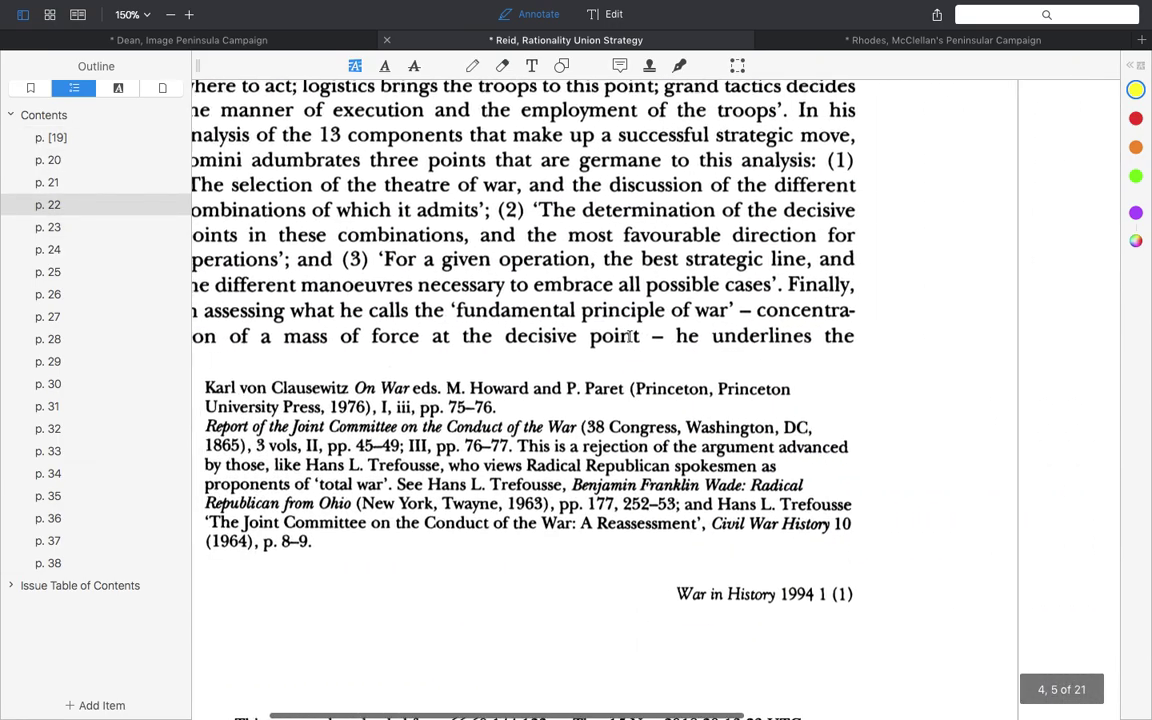
scroll(630, 336, down, 4)
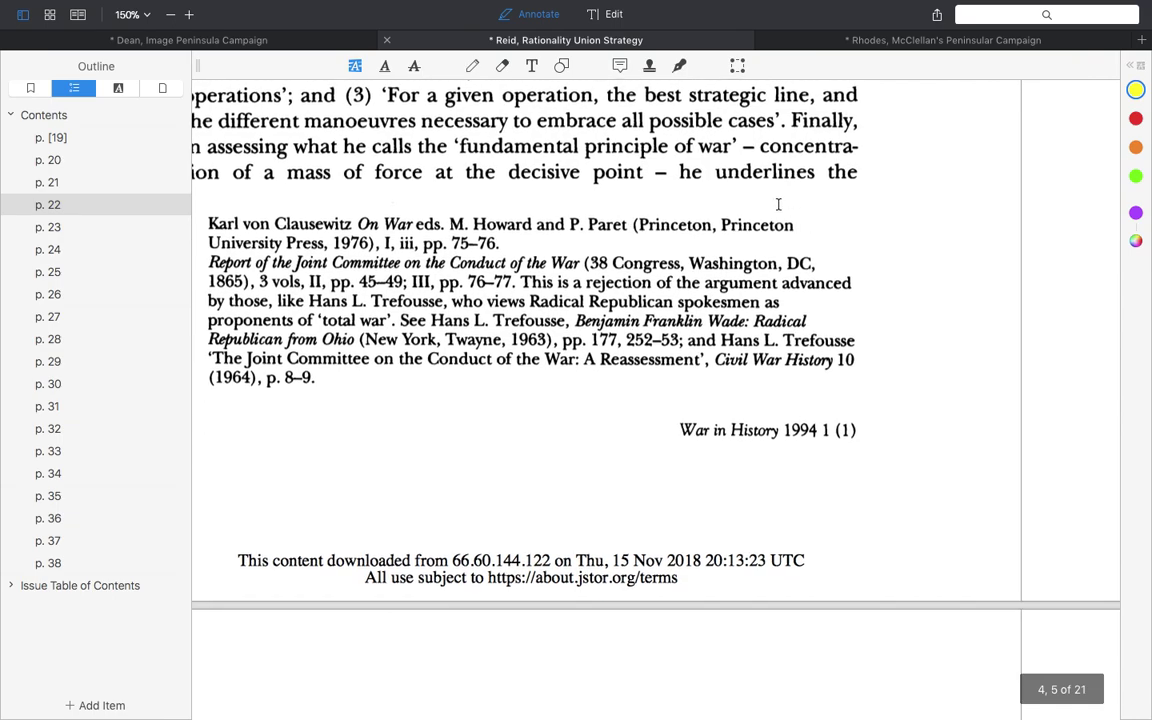
scroll(738, 303, right, 10)
scroll(812, 300, right, 9)
scroll(810, 302, down, 2)
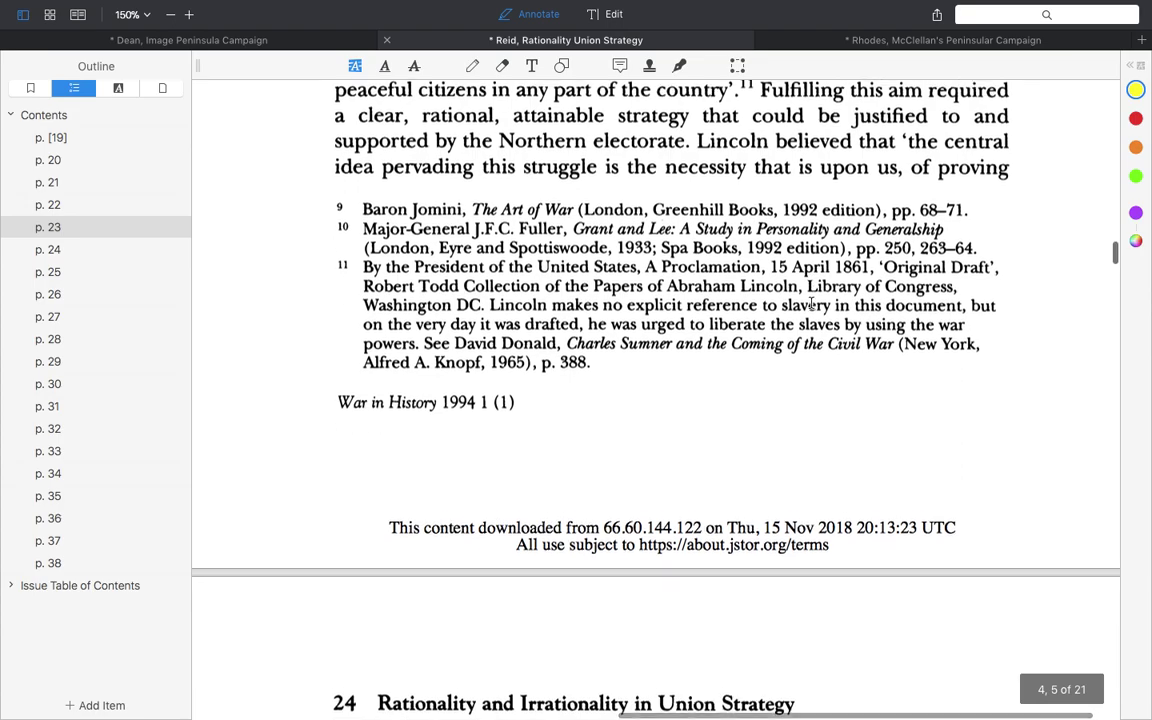
scroll(676, 267, down, 7)
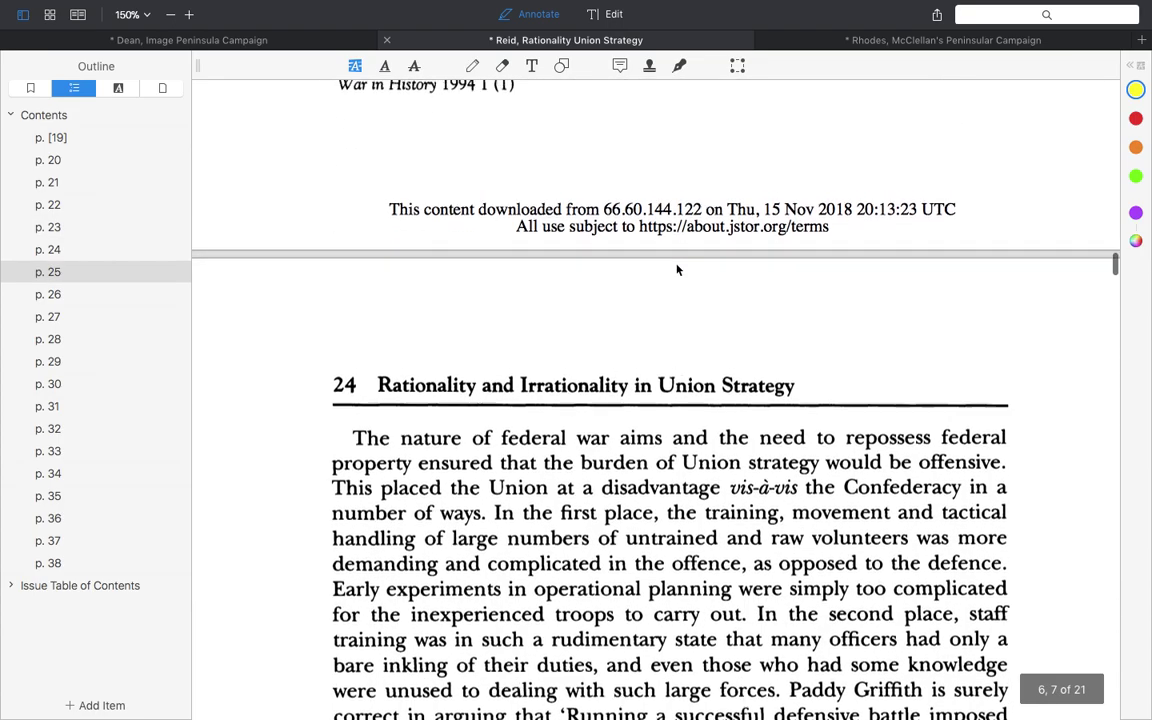
scroll(677, 264, up, 6)
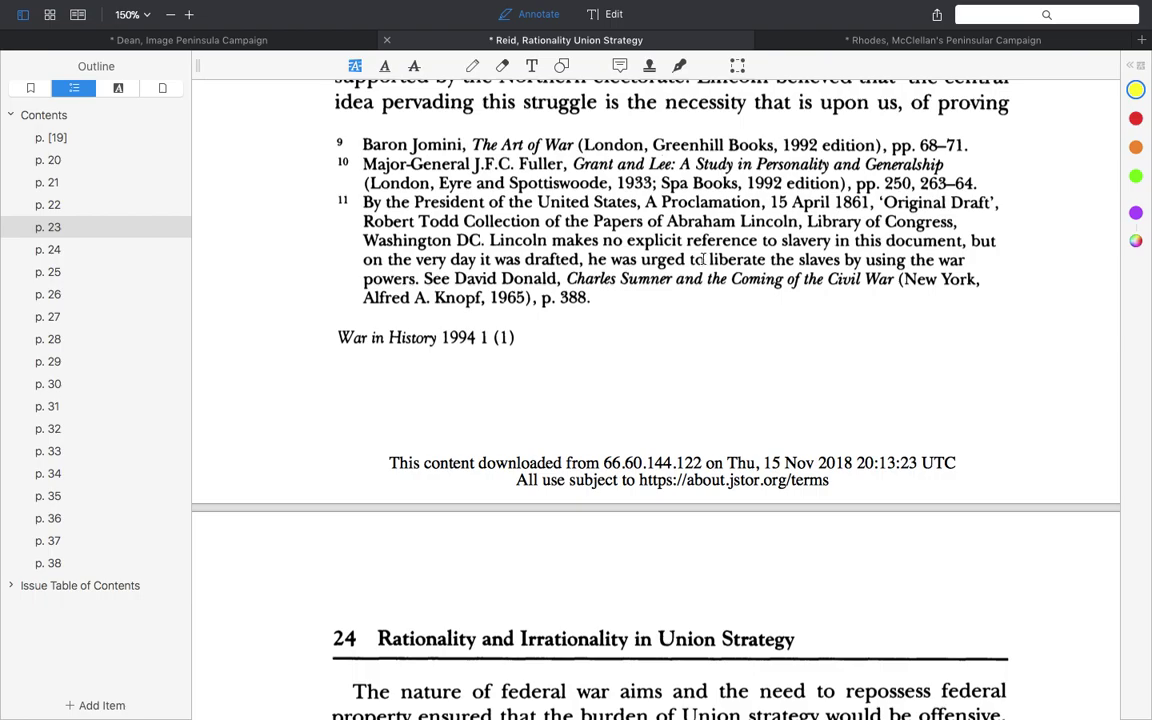
scroll(508, 301, down, 15)
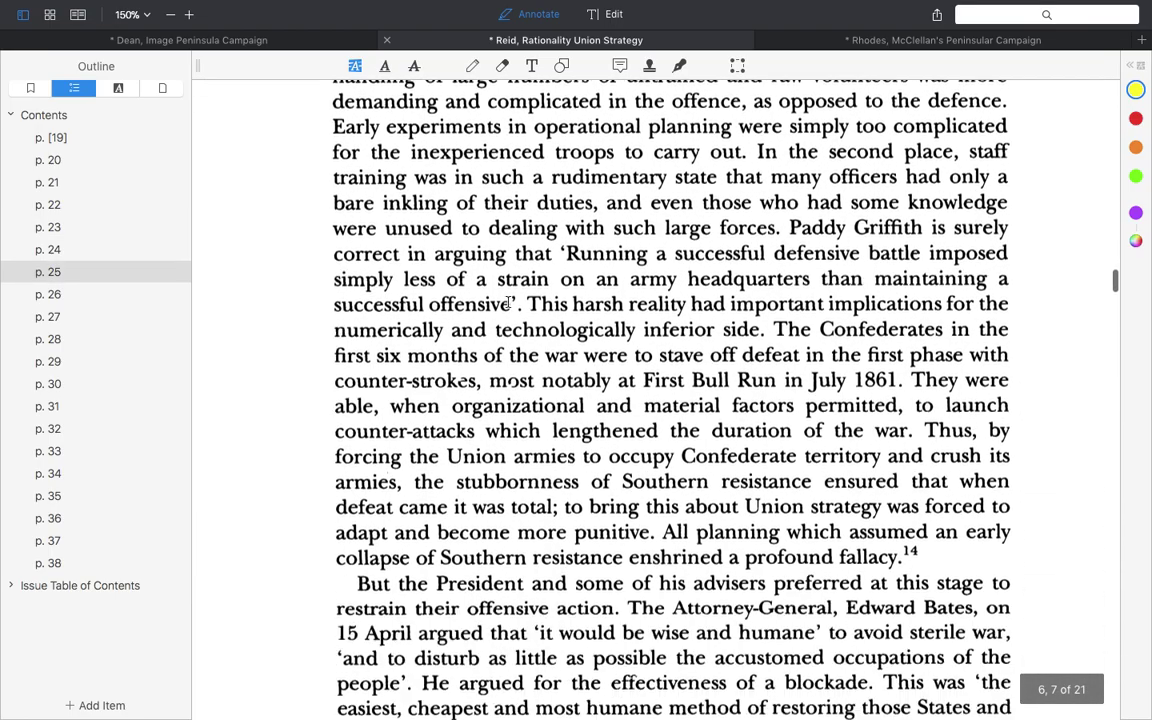
scroll(508, 301, down, 5)
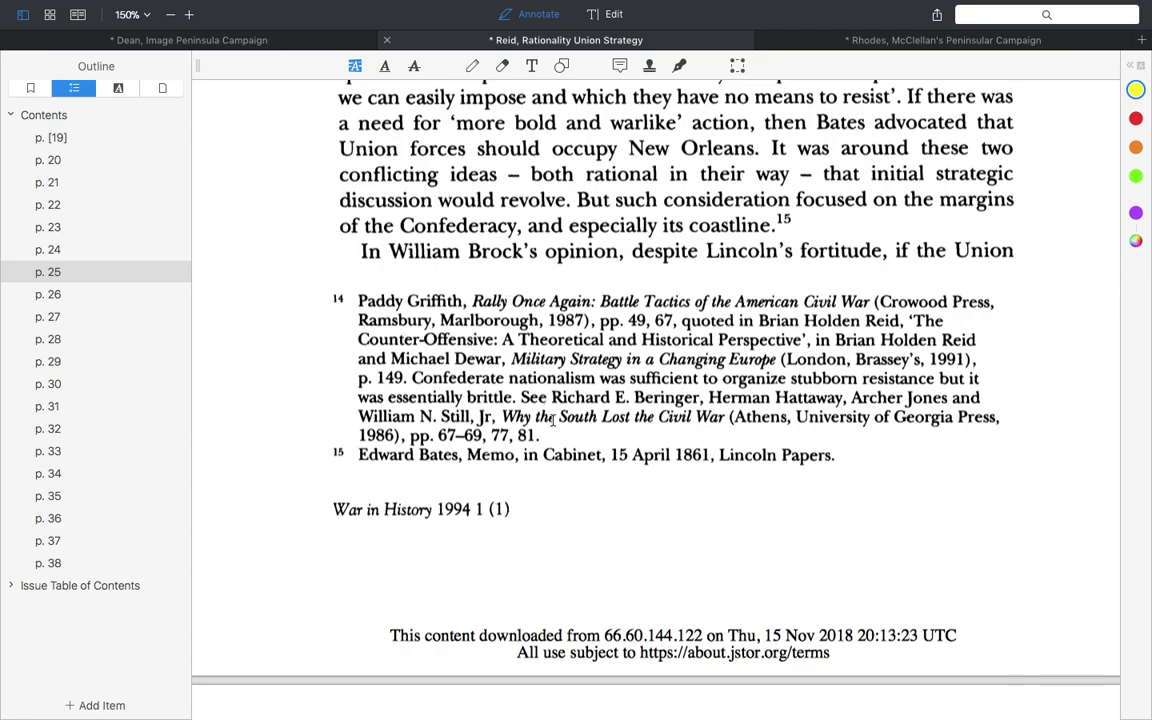
key(super+Tab)
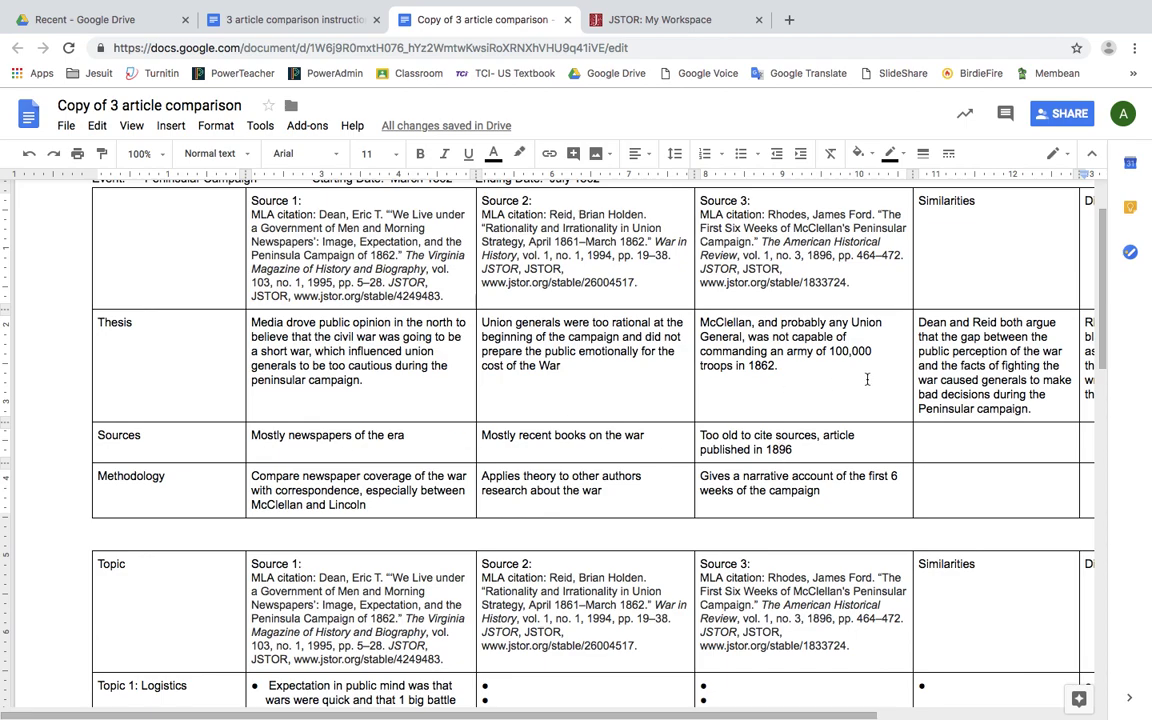
Step: Write in the Sources Similarities cell that there are not many similarities between the three articles' sources
click(927, 437)
scroll(927, 437, right, 3)
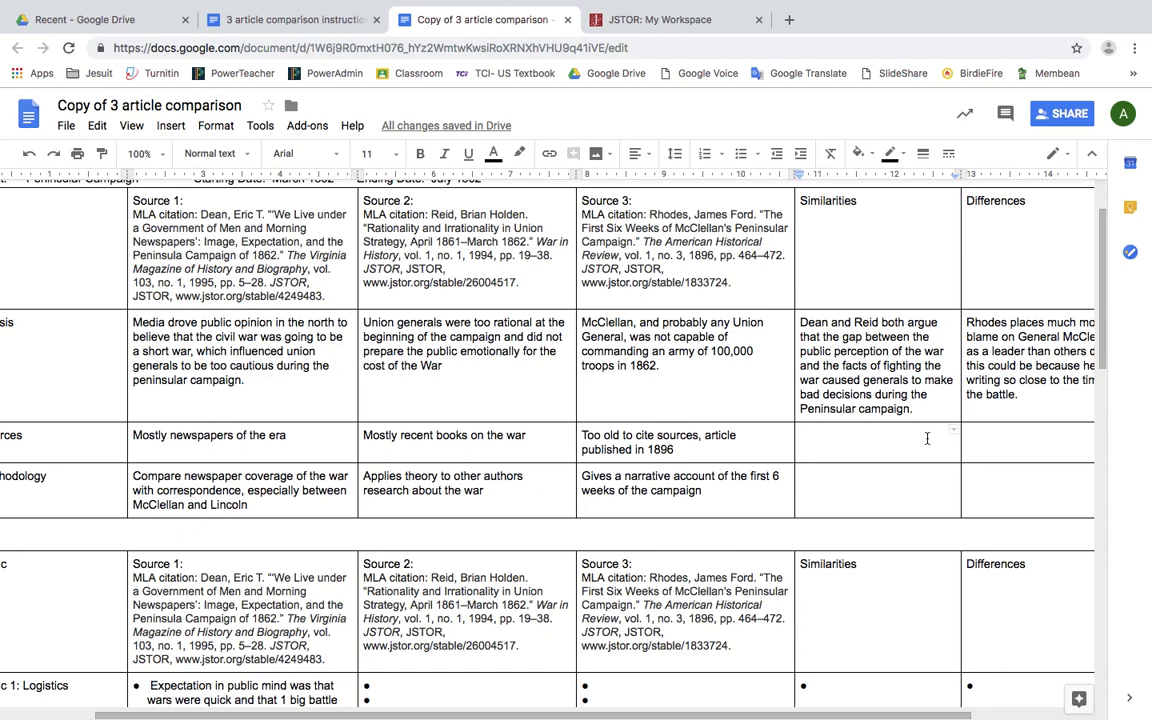
text(there are not m)
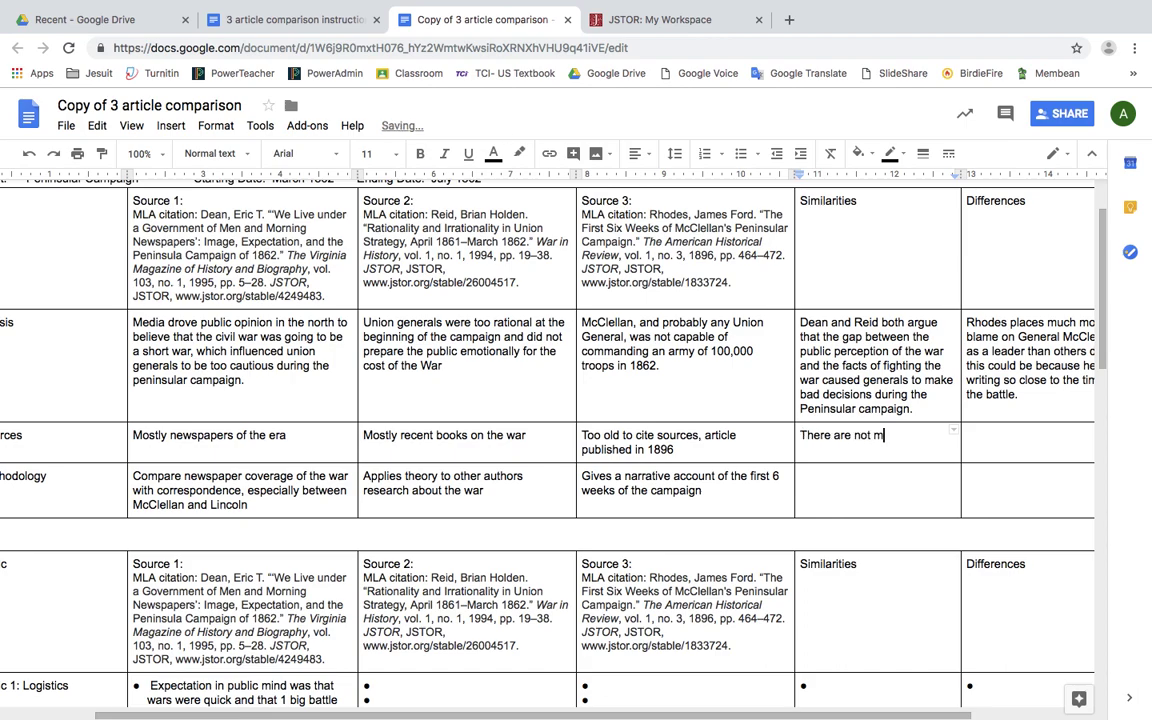
text(any similarities between the sources of the the )
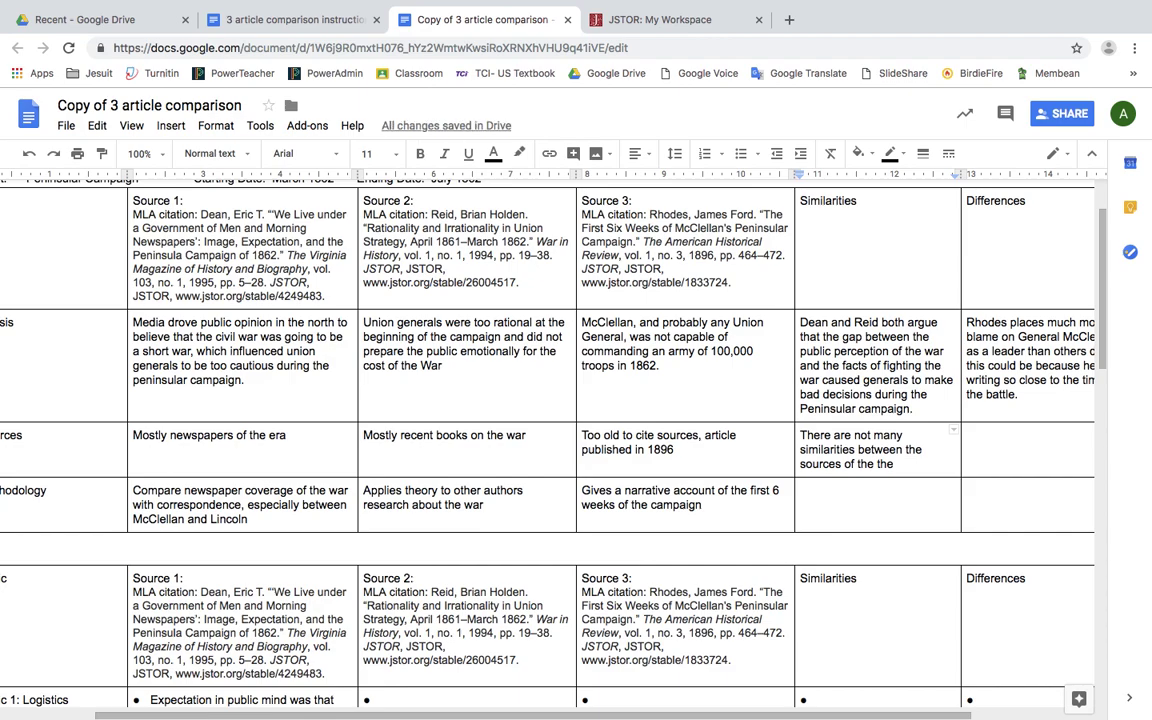
text(hr)
key(BackSpace)
key(BackSpace)
key(BackSpace)
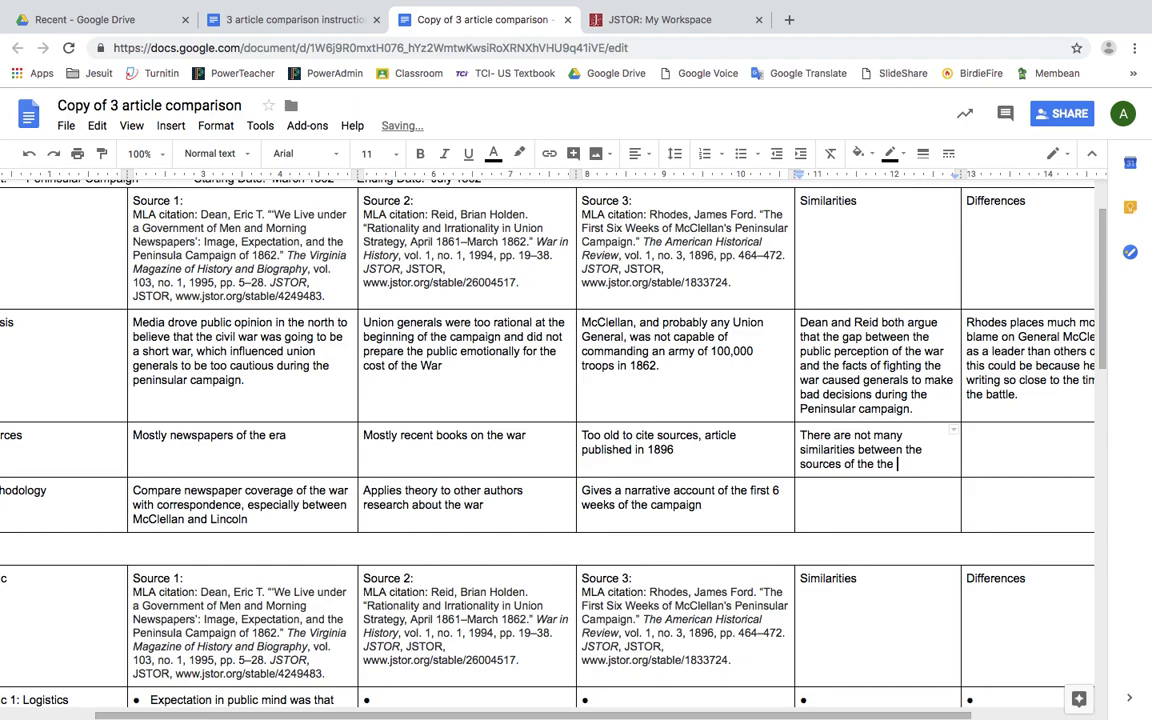
text(the)
key(BackSpace)
key(BackSpace)
key(BackSpace)
key(BackSpace)
key(BackSpace)
text(ree articles)
Step: Enter 'The differences....' in the Sources row's Differences cell
click(1044, 445)
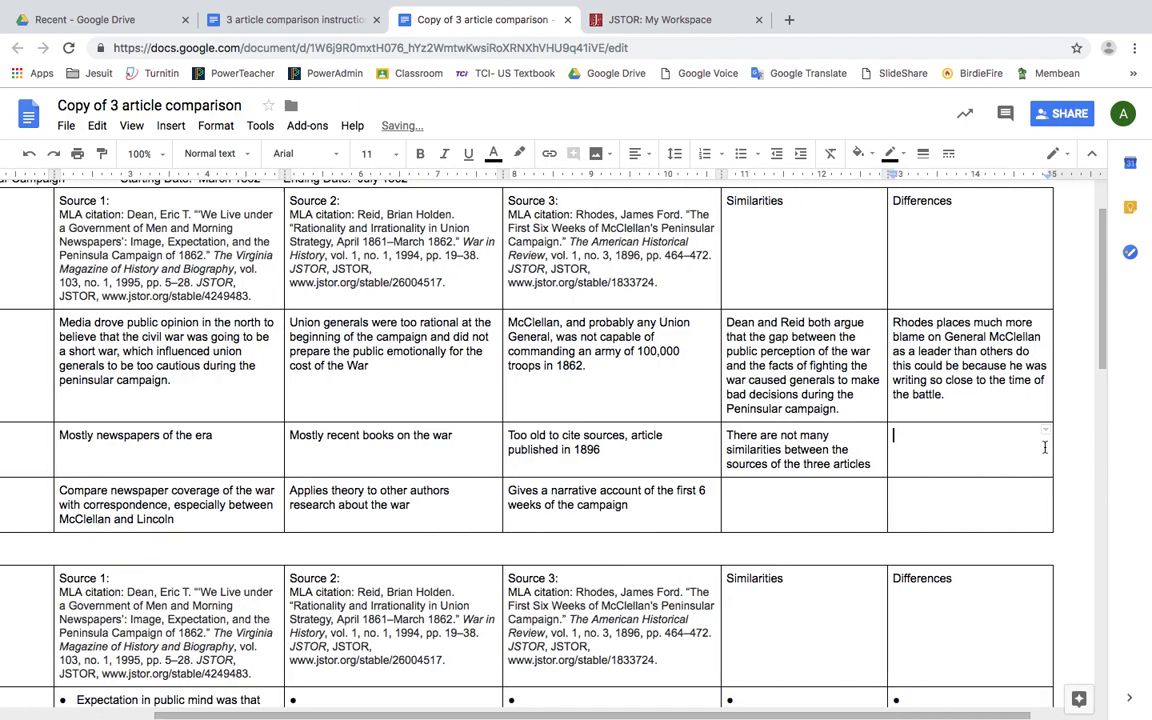
text(f)
key(BackSpace)
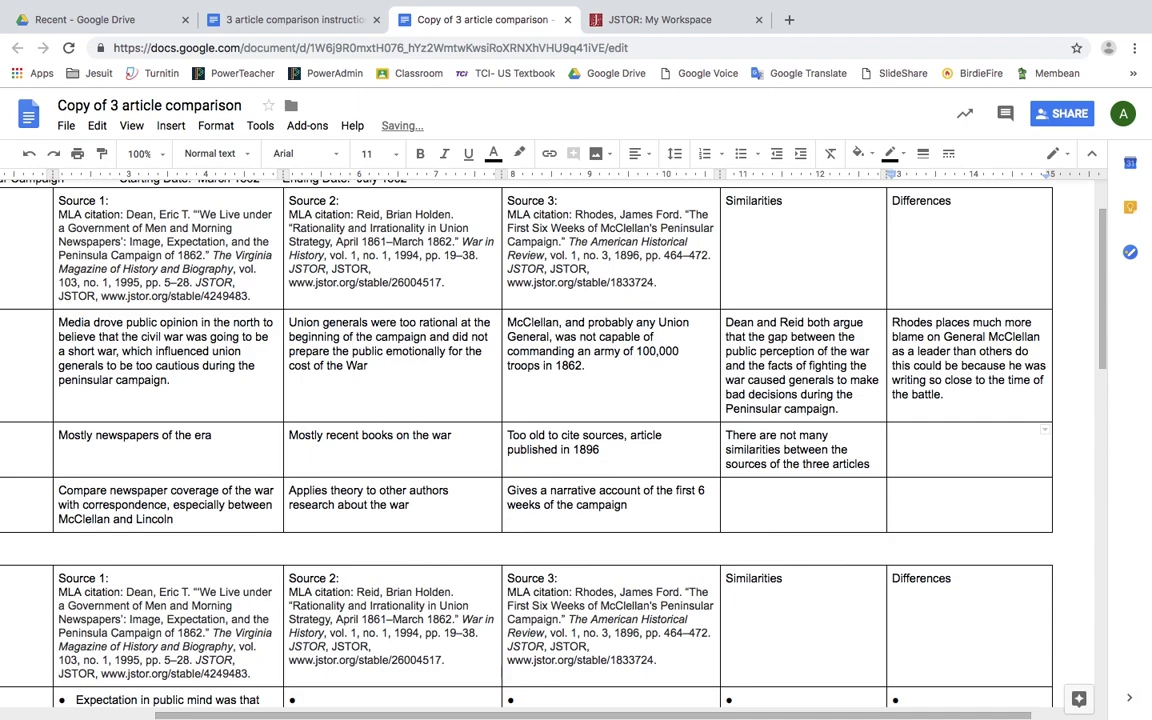
text(e)
key(BackSpace)
text(The differences.)
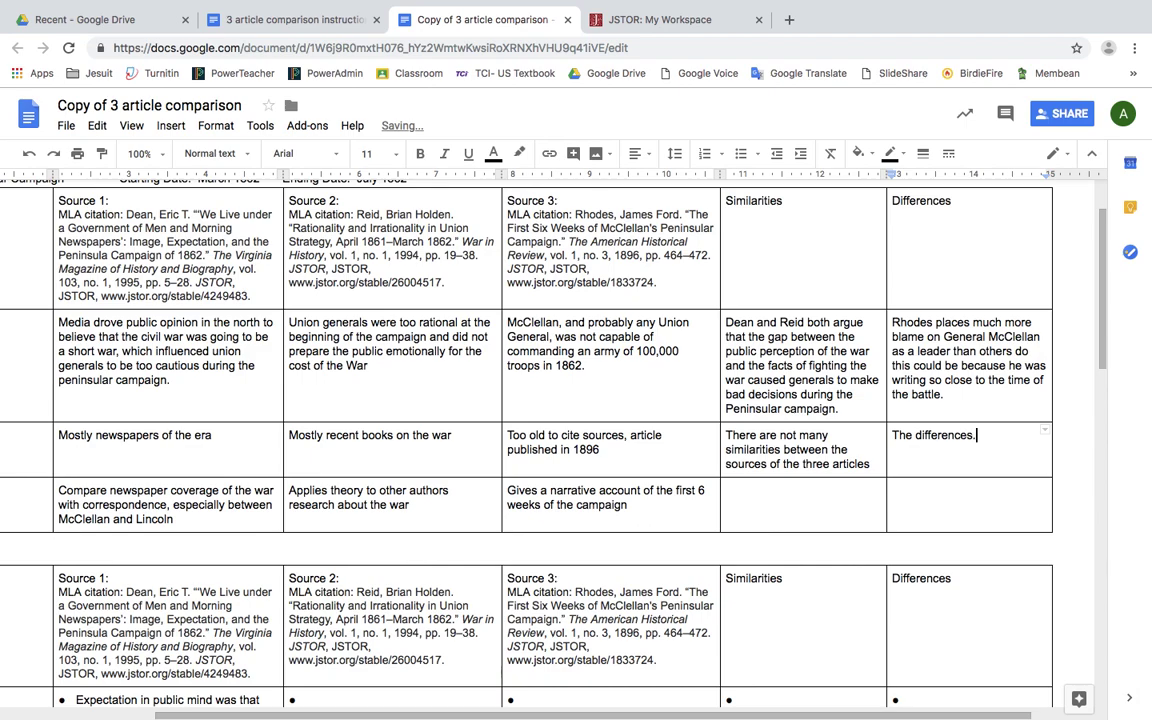
text(...)
Step: Type placeholder filler text into the Methodology row's Similarities cell
scroll(729, 415, right, 2)
scroll(729, 415, left, 7)
scroll(728, 411, up, 1)
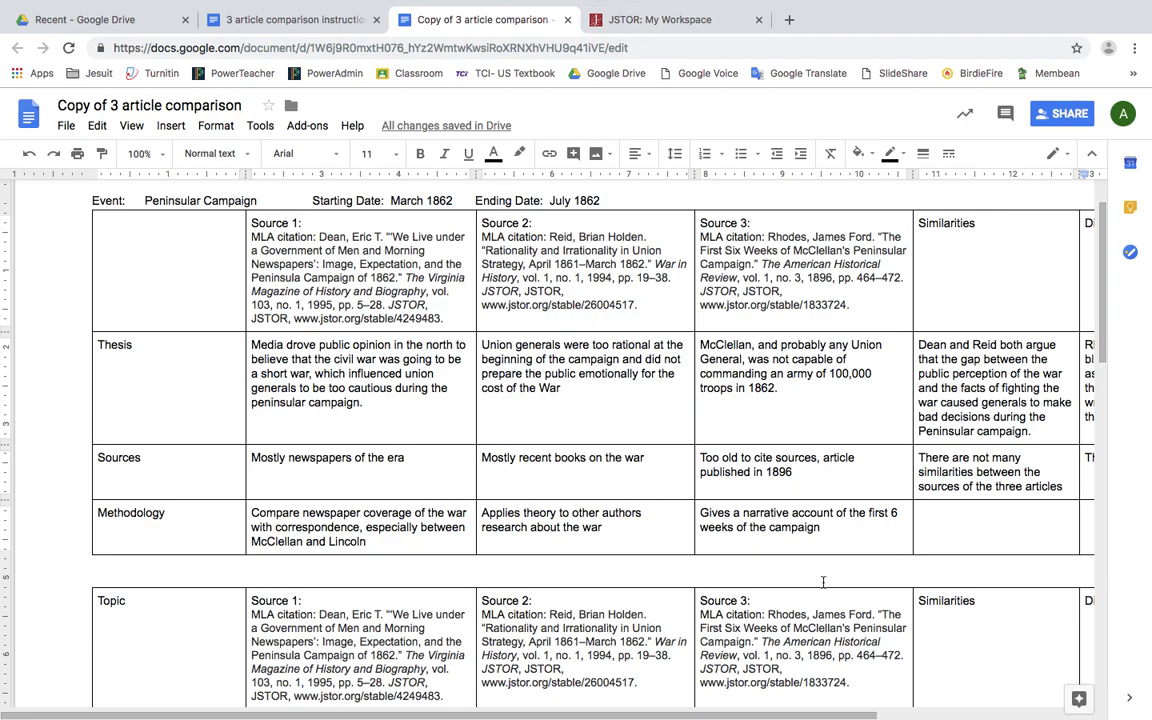
scroll(825, 479, right, 5)
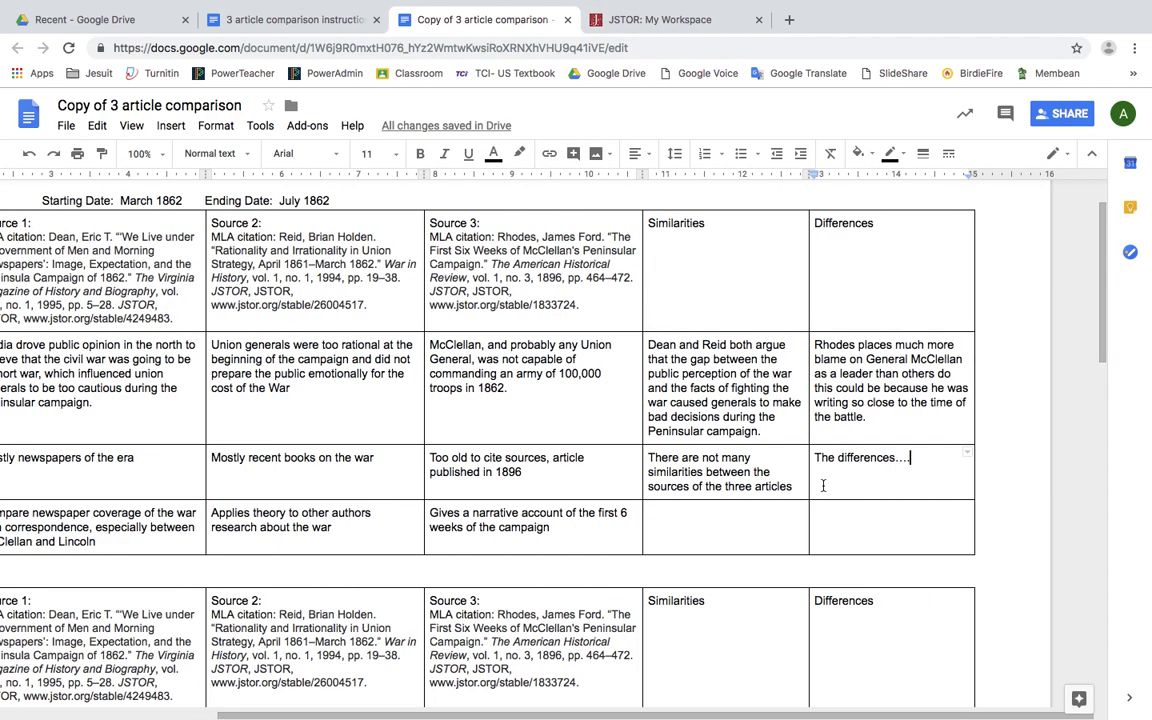
click(747, 542)
text(sfk)
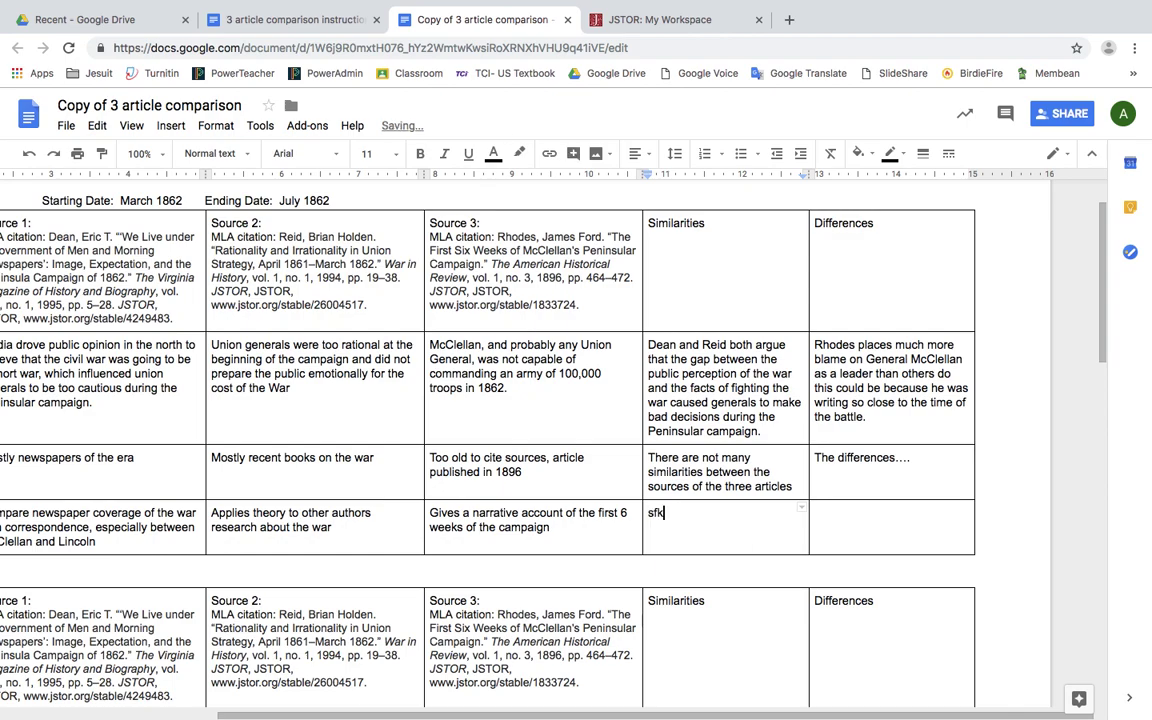
text(jasdoiuagj fdsaofuasdfoasdj the)
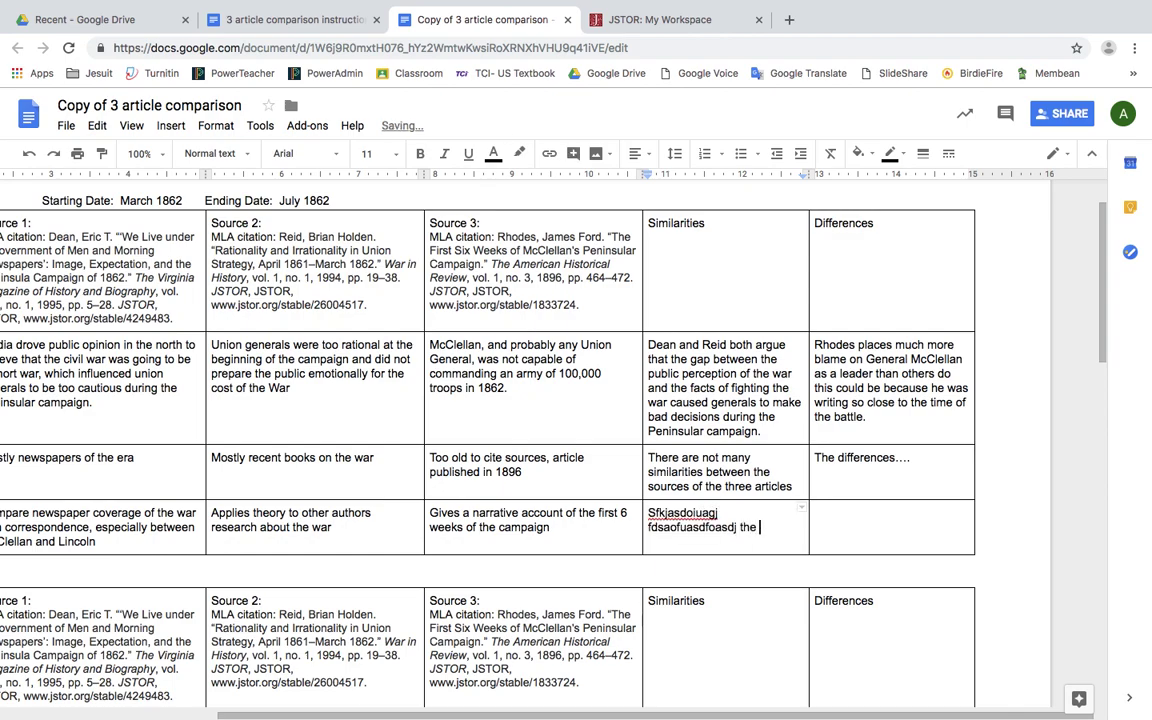
Step: Fill the Methodology row's Differences cell with placeholder text as well
click(816, 512)
text(fjdsfoadsufdsfnasgoang)
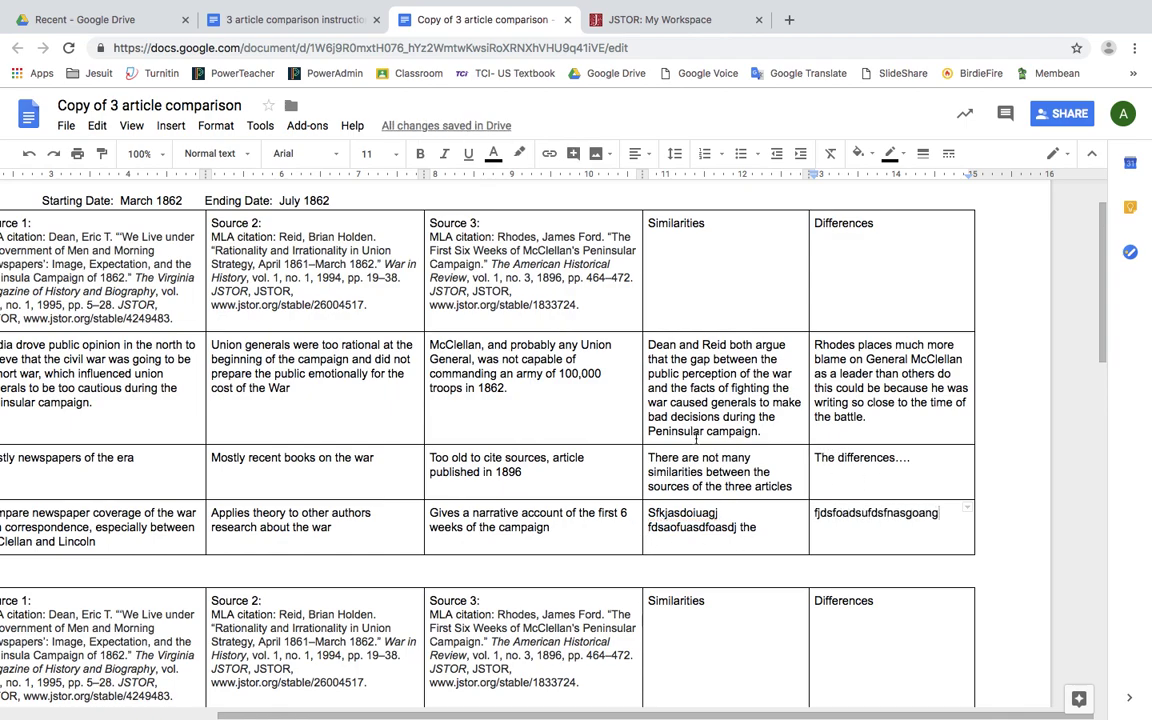
scroll(500, 445, down, 1)
scroll(296, 459, left, 5)
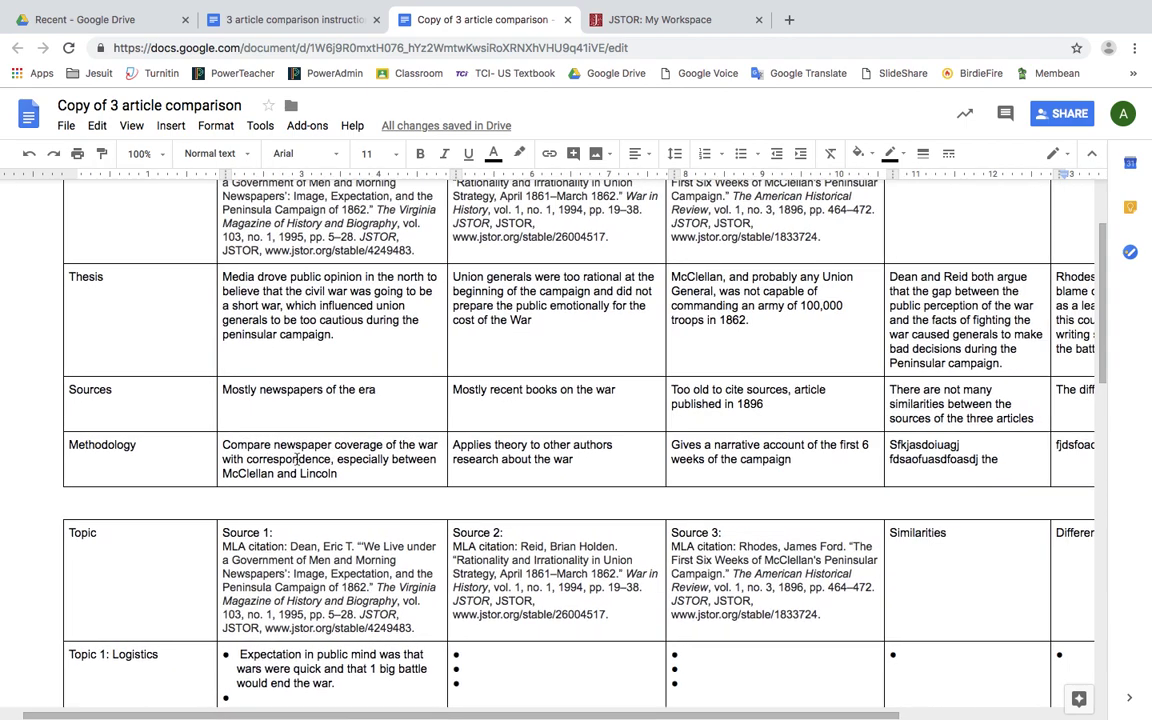
scroll(296, 459, up, 2)
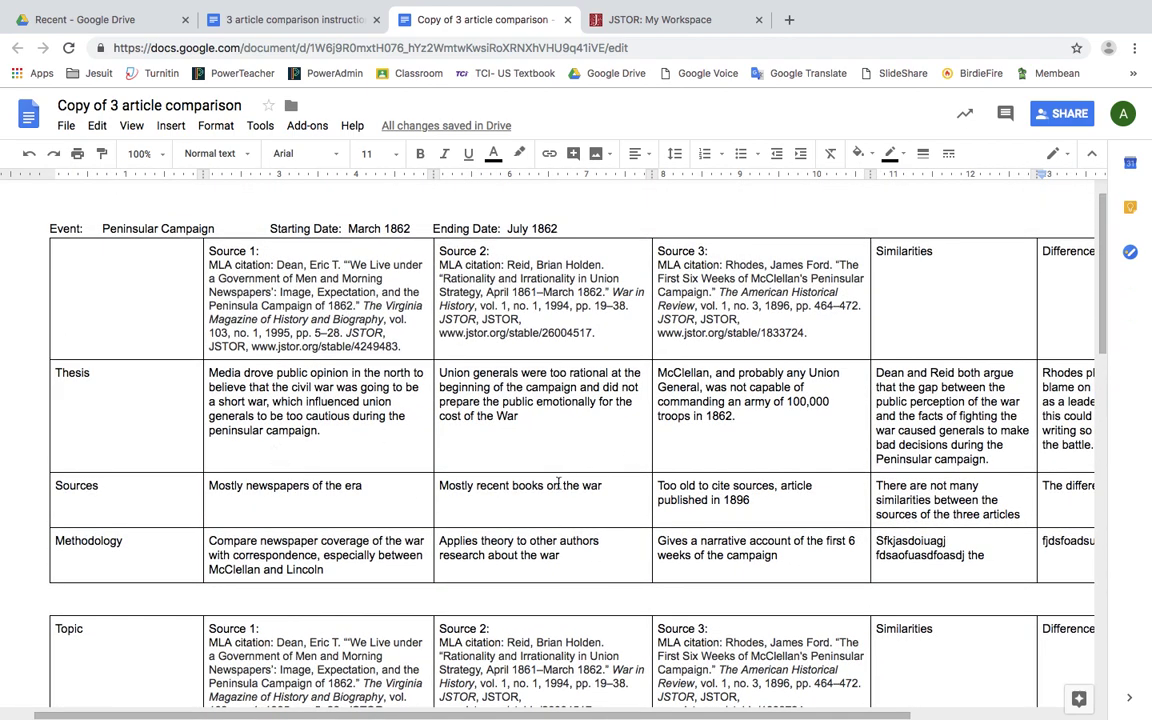
Step: Inspect the topic table's Topic 1: Logistics and Jackson rows without changing anything
scroll(558, 483, down, 3)
scroll(558, 483, down, 1)
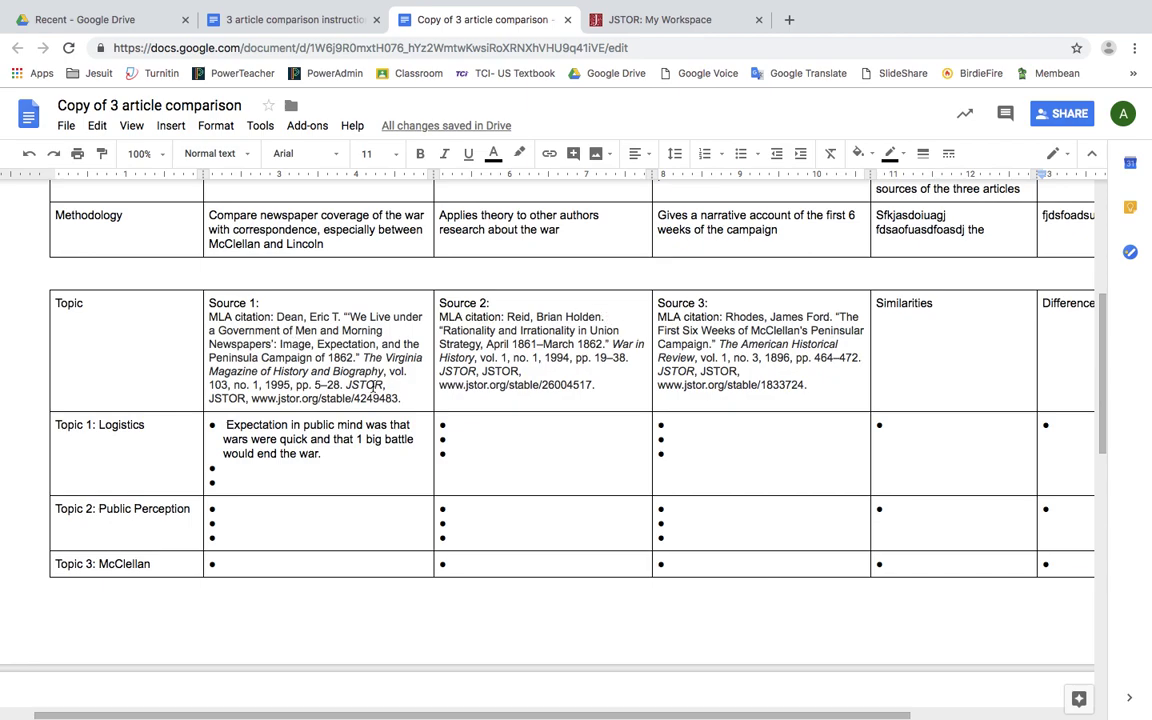
click(100, 425)
triple_click(110, 427)
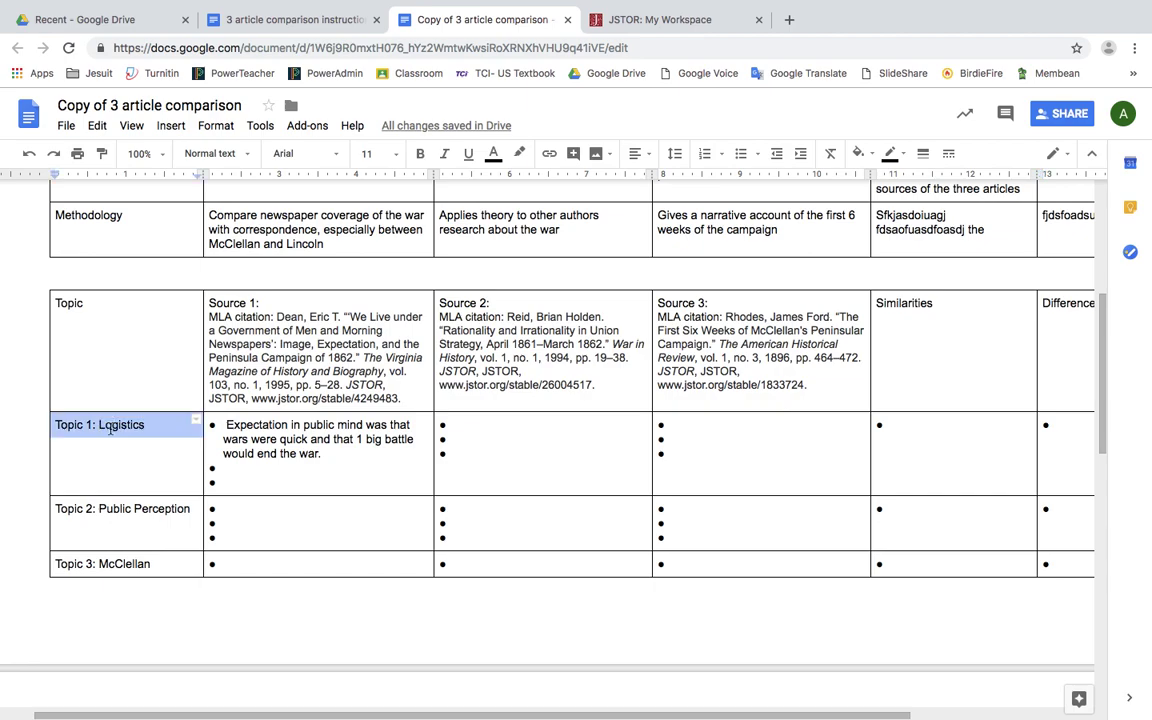
click(134, 510)
scroll(133, 508, down, 4)
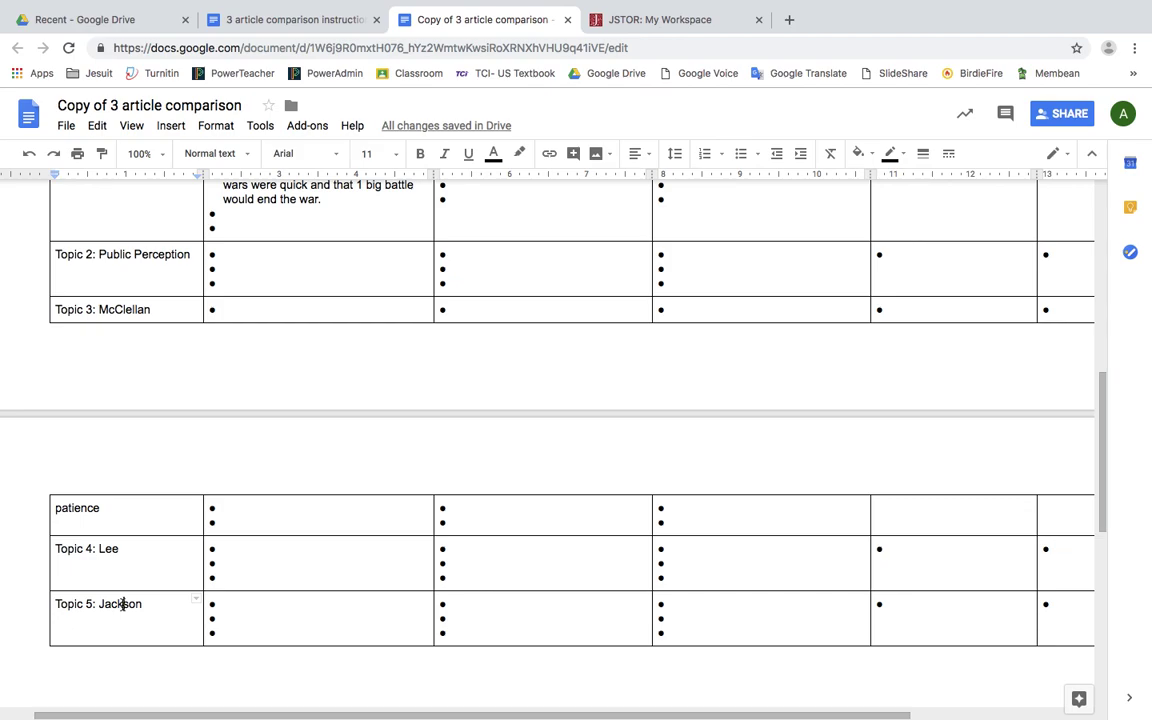
right_click(131, 606)
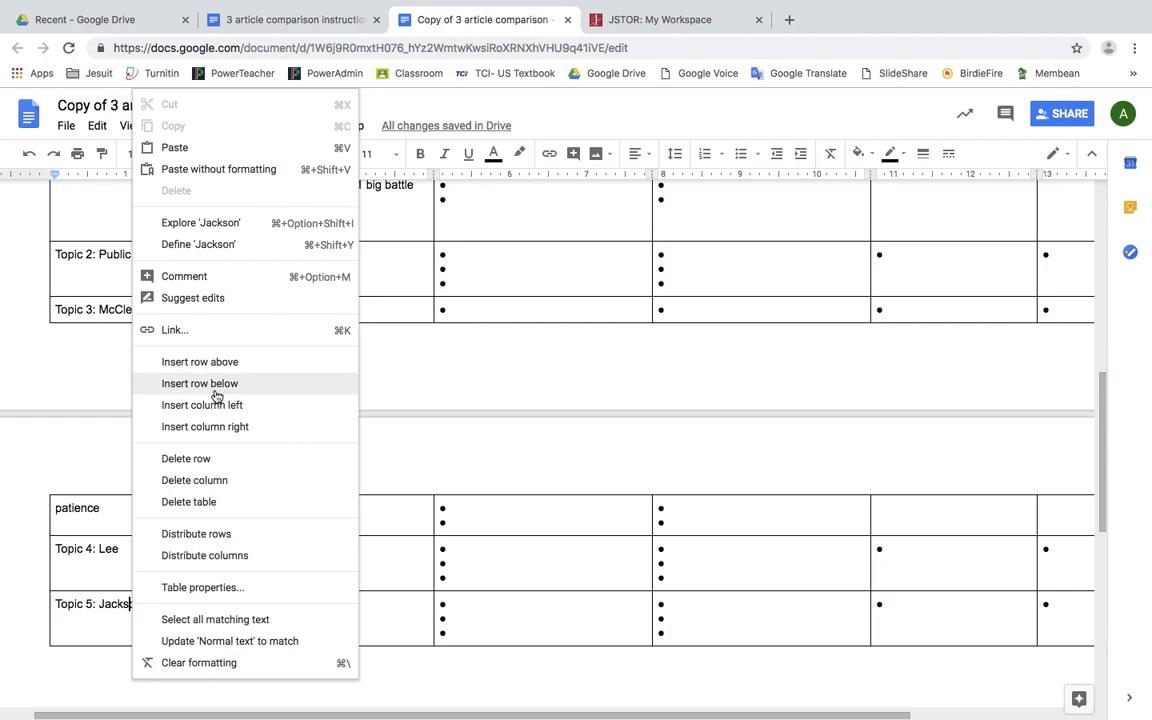
click(88, 463)
scroll(334, 535, up, 3)
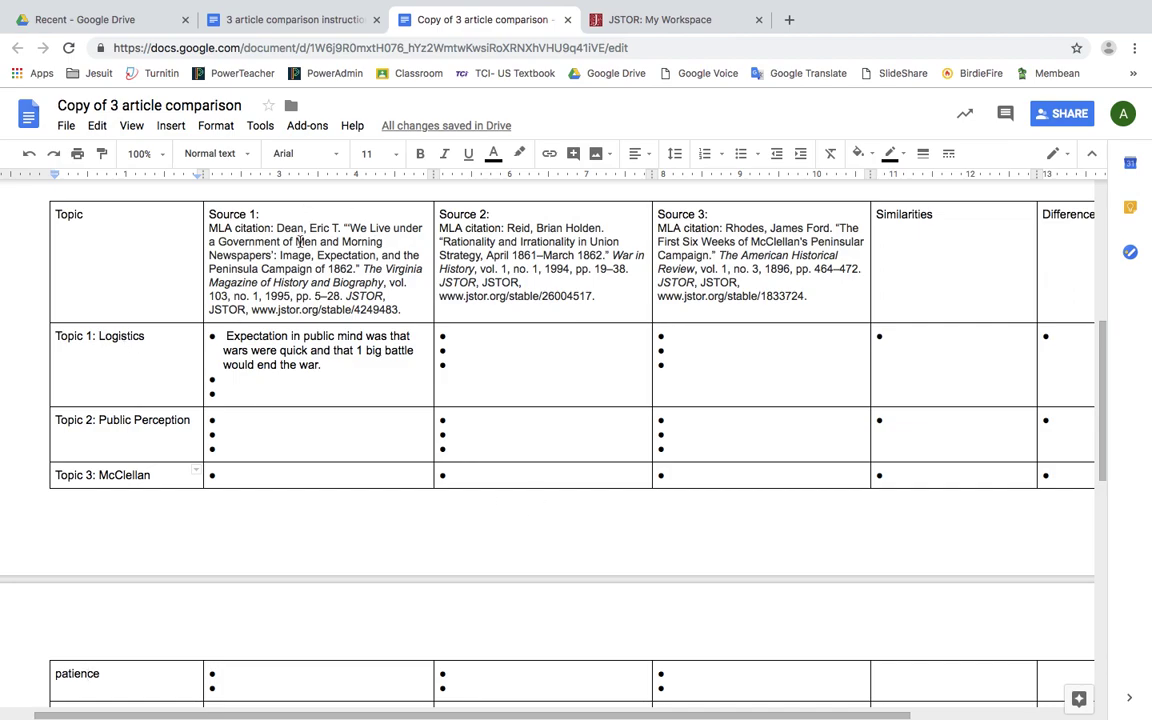
Step: Remove the leading space before 'Expectation' and add the bullet 'This realates to the thesis by ...'
click(229, 337)
key(BackSpace)
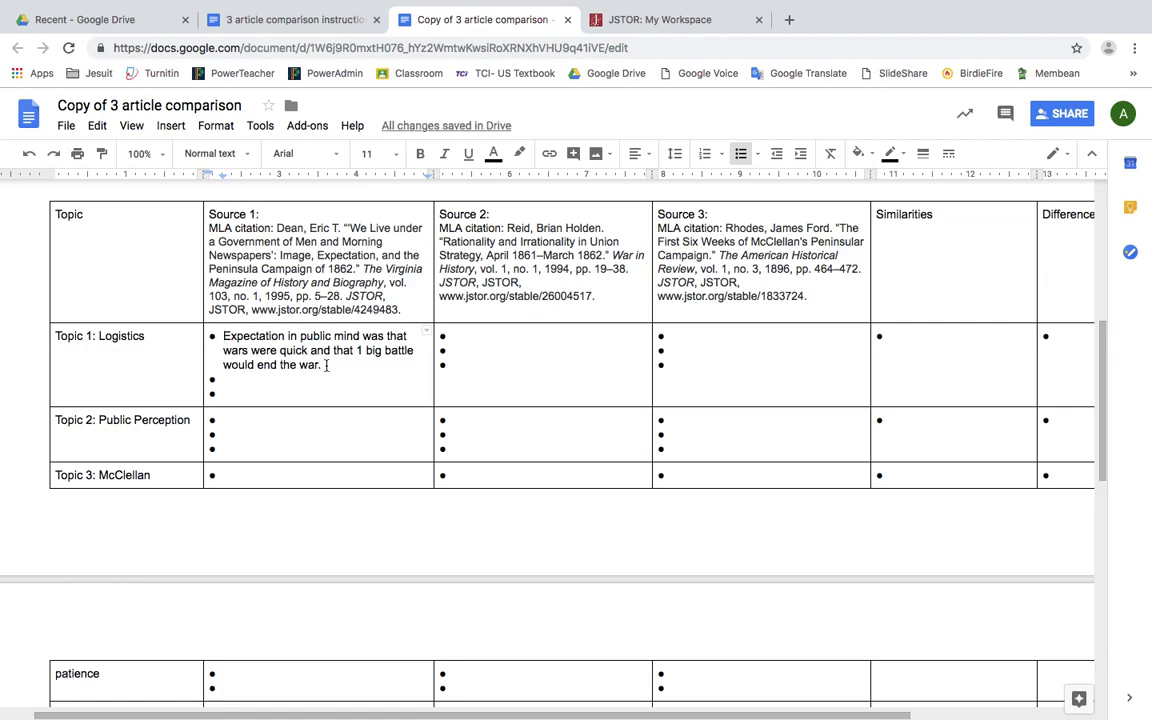
click(227, 379)
text(This realates to )
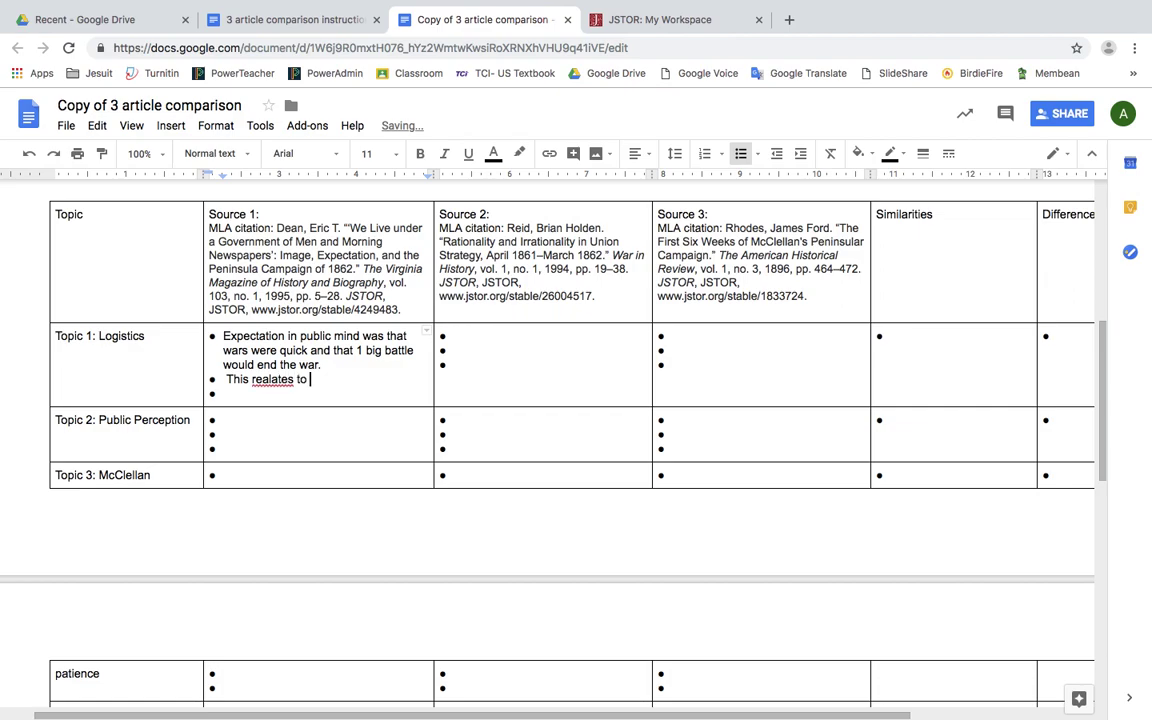
text(the thesis)
text( by)
text( ...)
Step: Add a bullet that logistics is a minor cause of McClellan's defeat in the Peninsular campaign
click(224, 393)
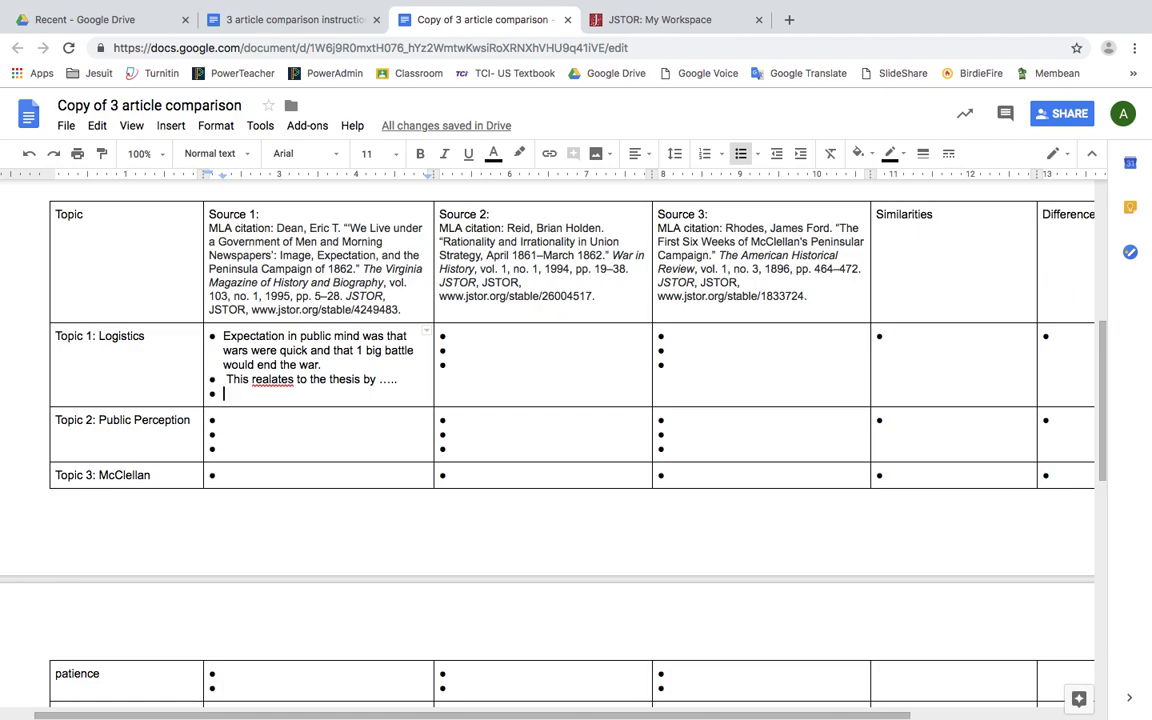
text(t)
key(BackSpace)
text(logis)
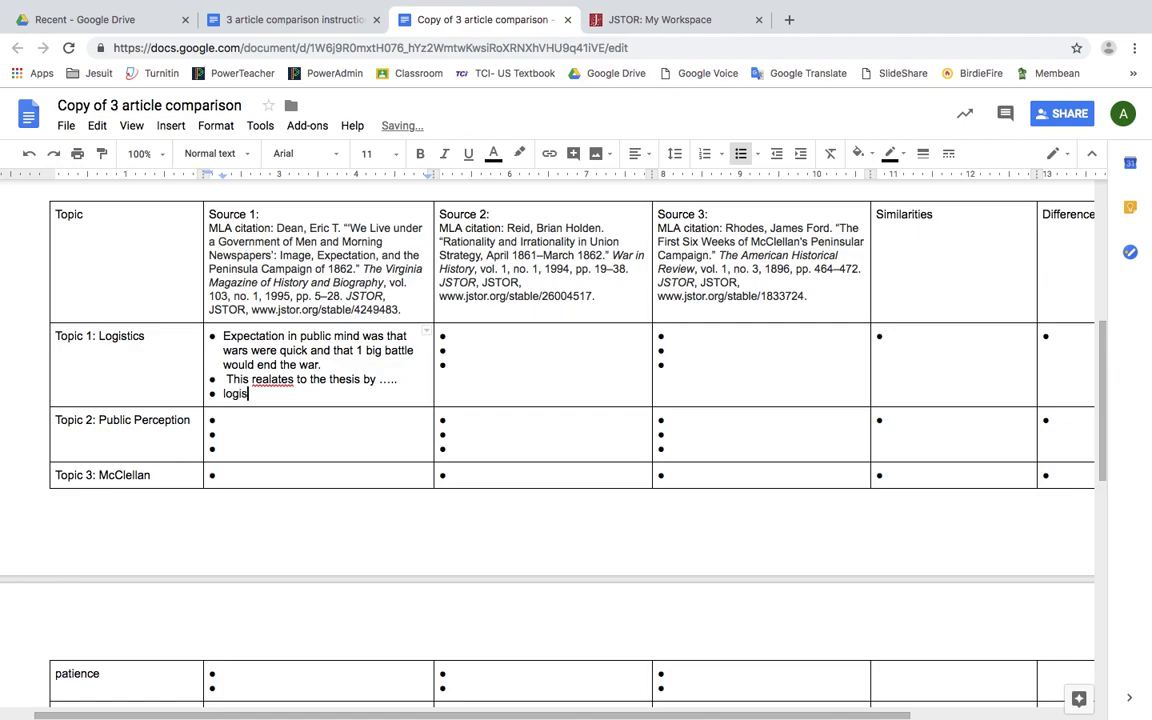
text(tis is a minor)
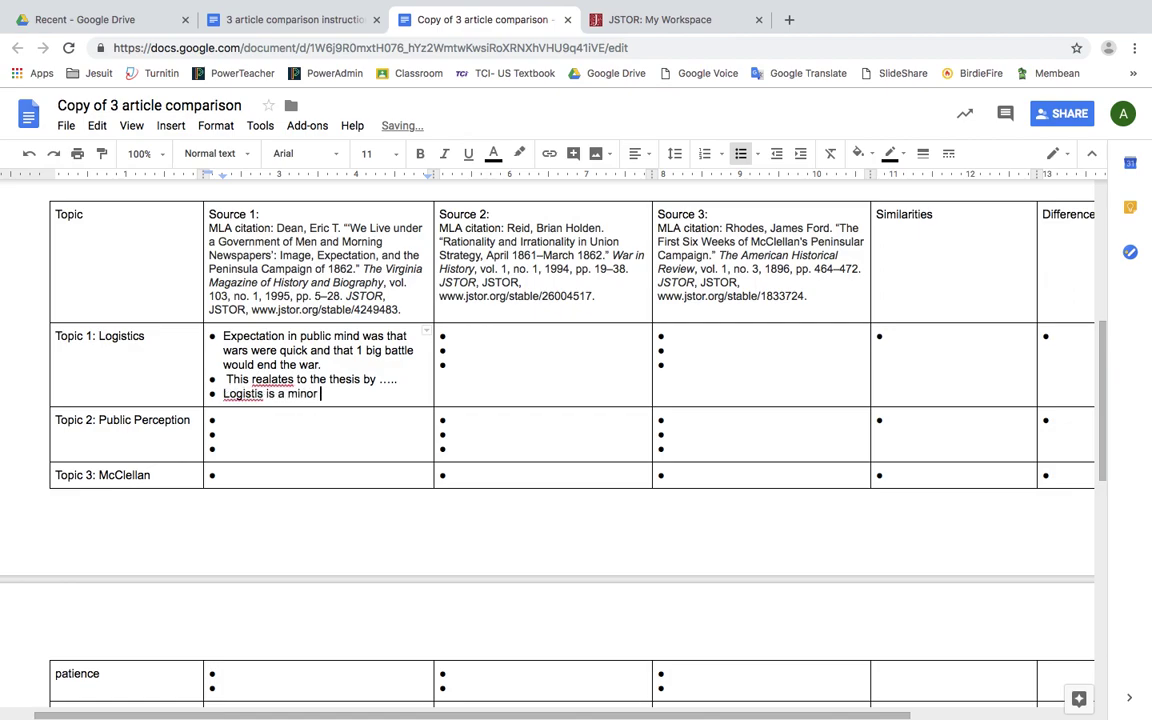
text( cause of m)
key(BackSpace)
text(McClellans)
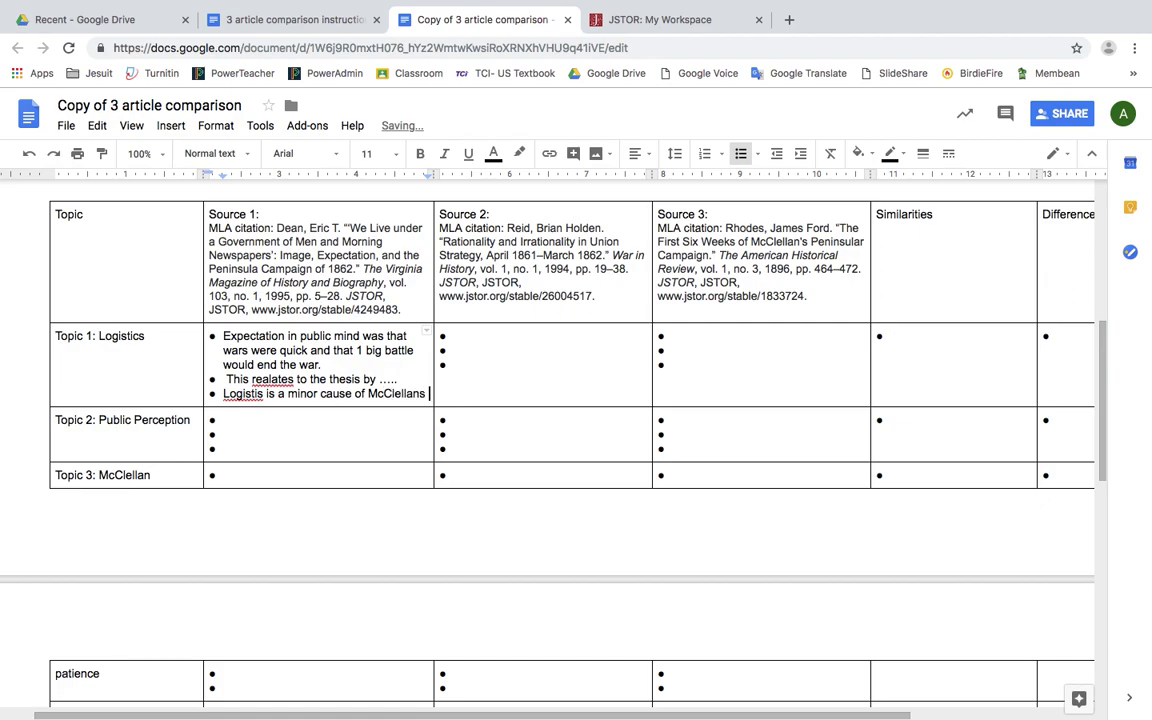
key(BackSpace)
key(BackSpace)
text('s defea)
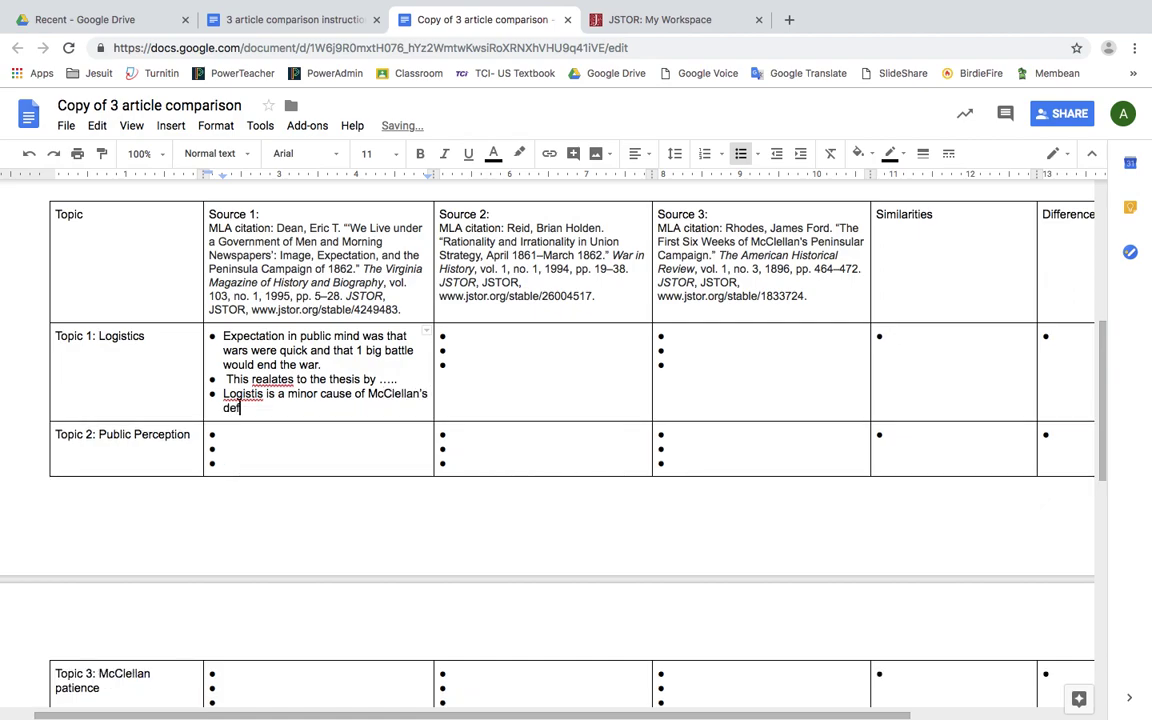
text(t in the Peninula)
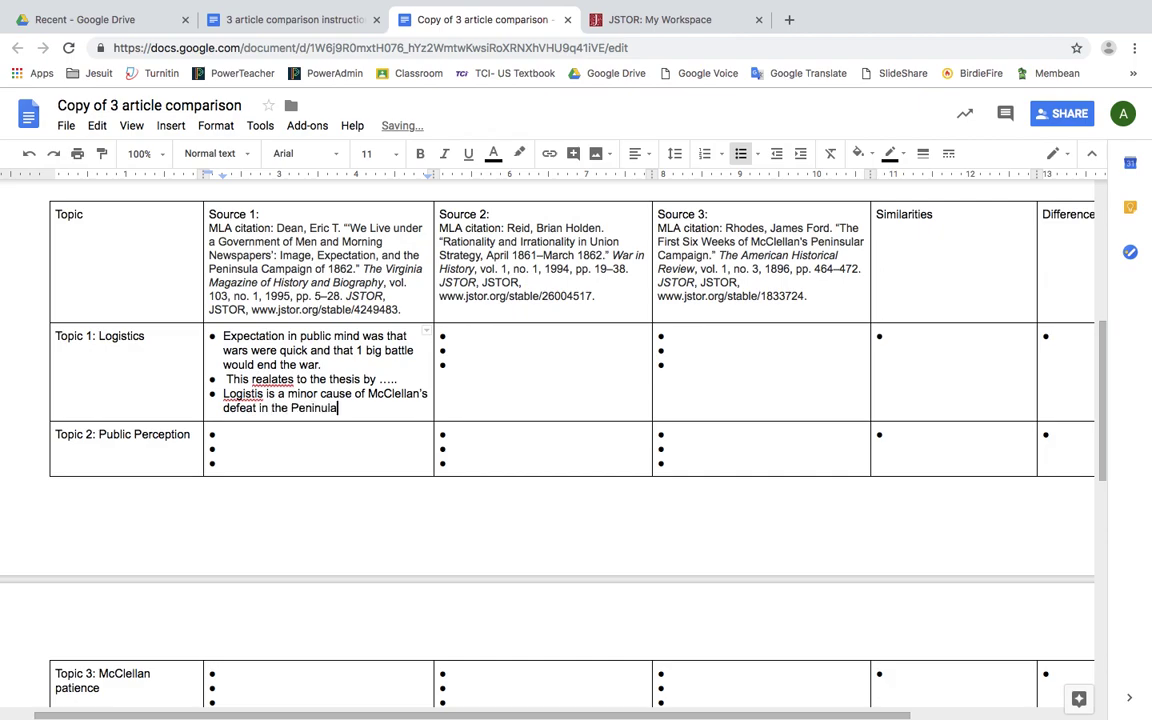
text(r campaign)
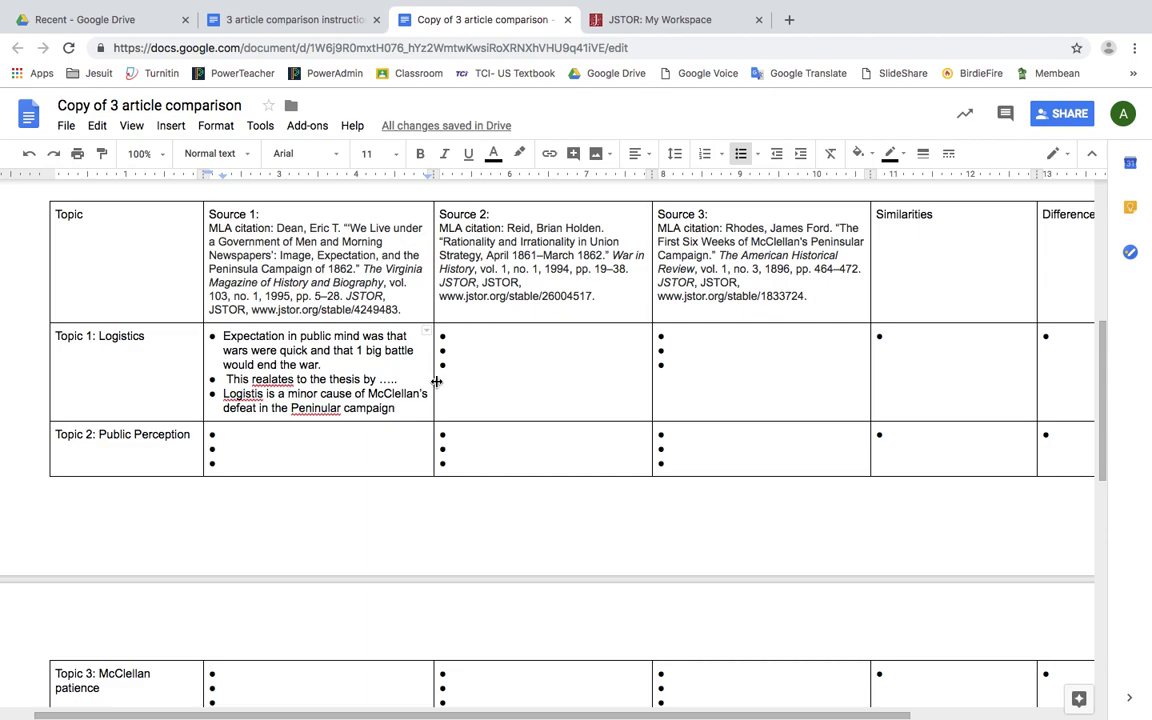
Step: Enter NA for Source 2 Logistics; add Source 3's bullet on running a 100,000-person army and communicating strategy
click(487, 337)
text(NA)
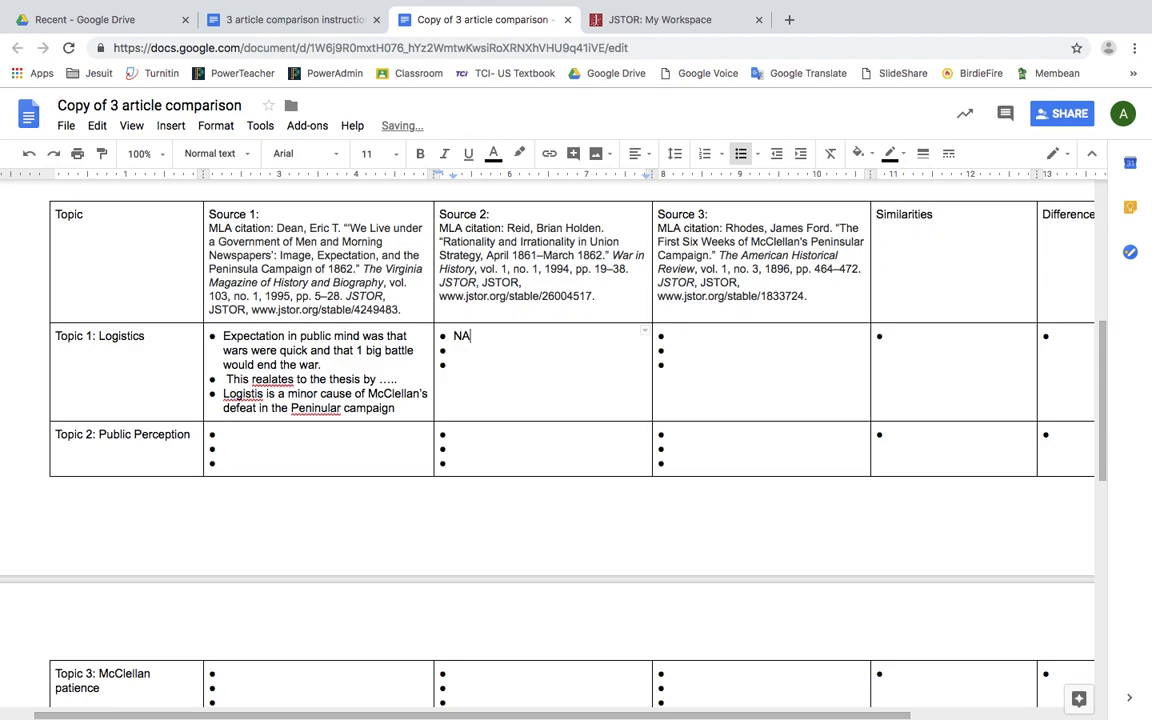
click(697, 337)
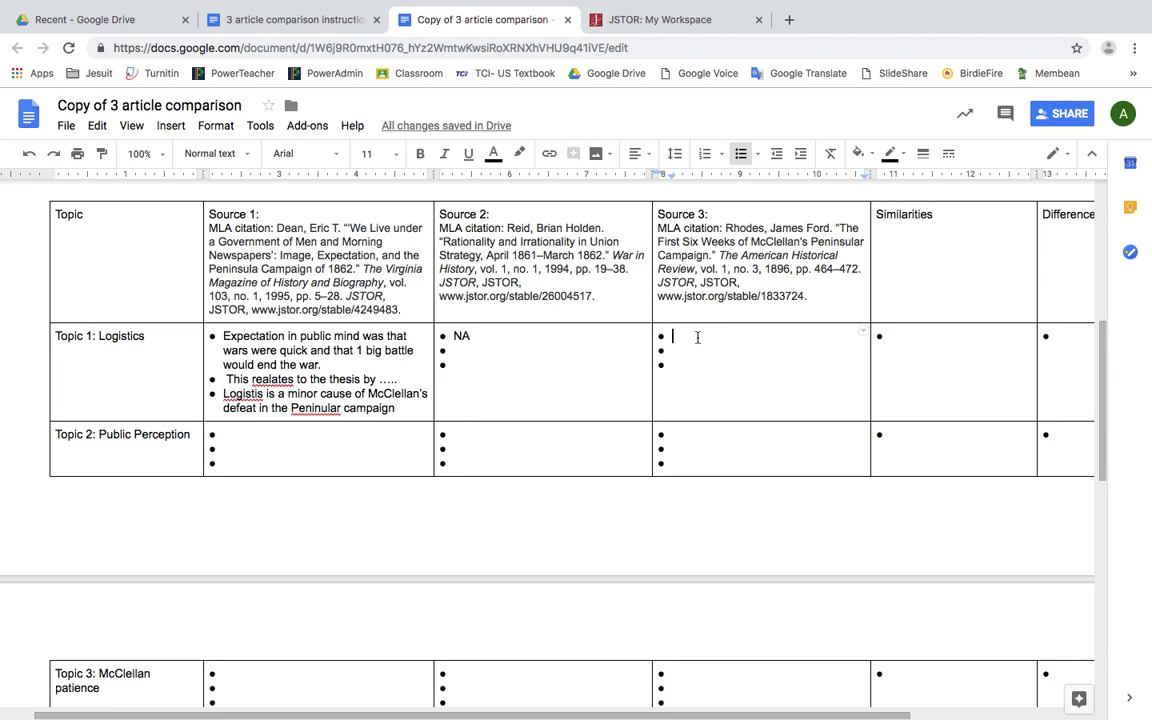
click(697, 337)
text(L)
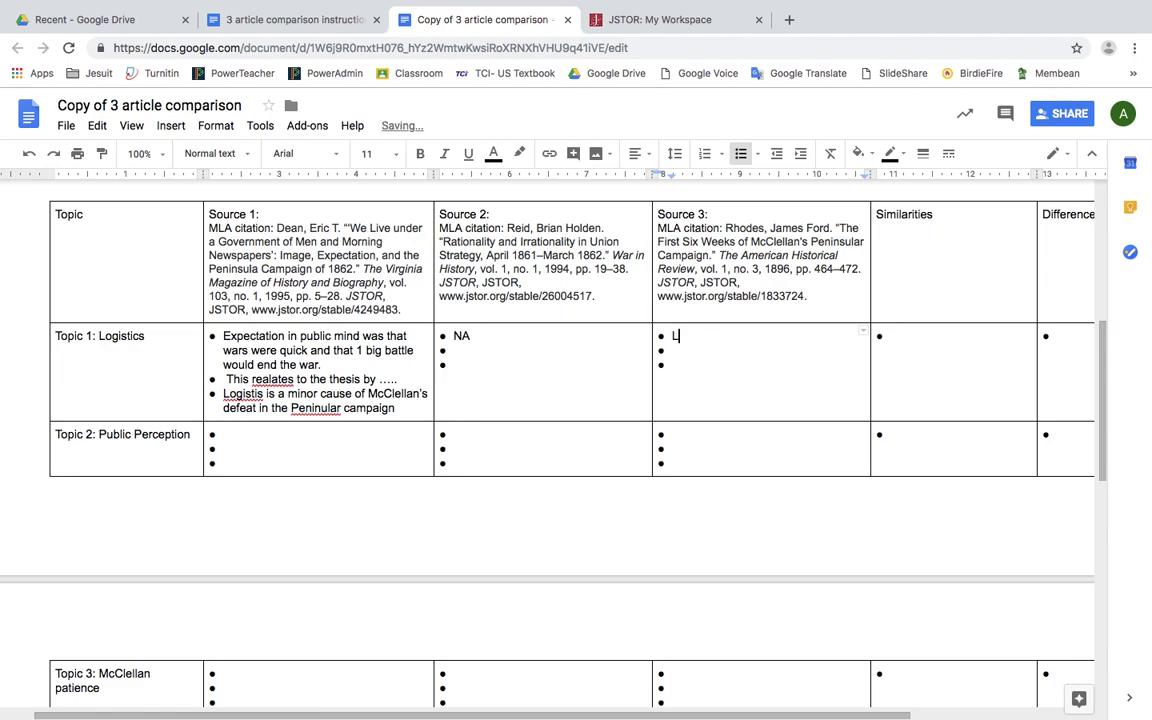
key(BackSpace)
text(Difficulties of runnin)
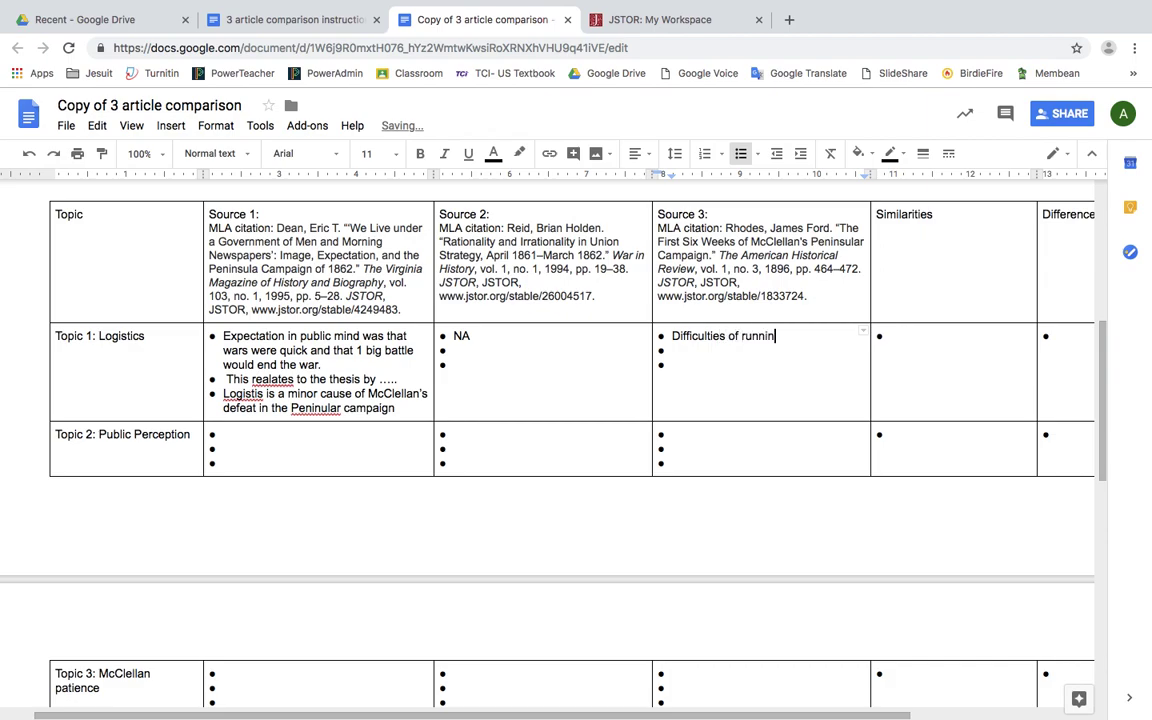
text(g a 100,000 person army )
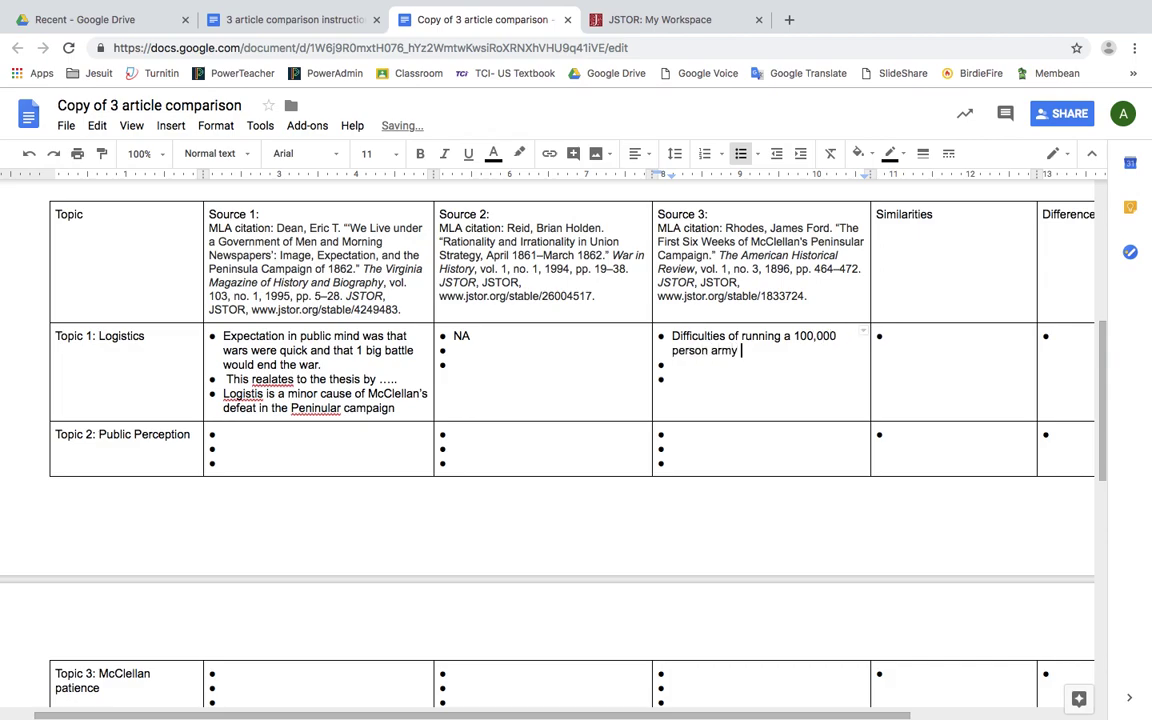
text(and effetively communic)
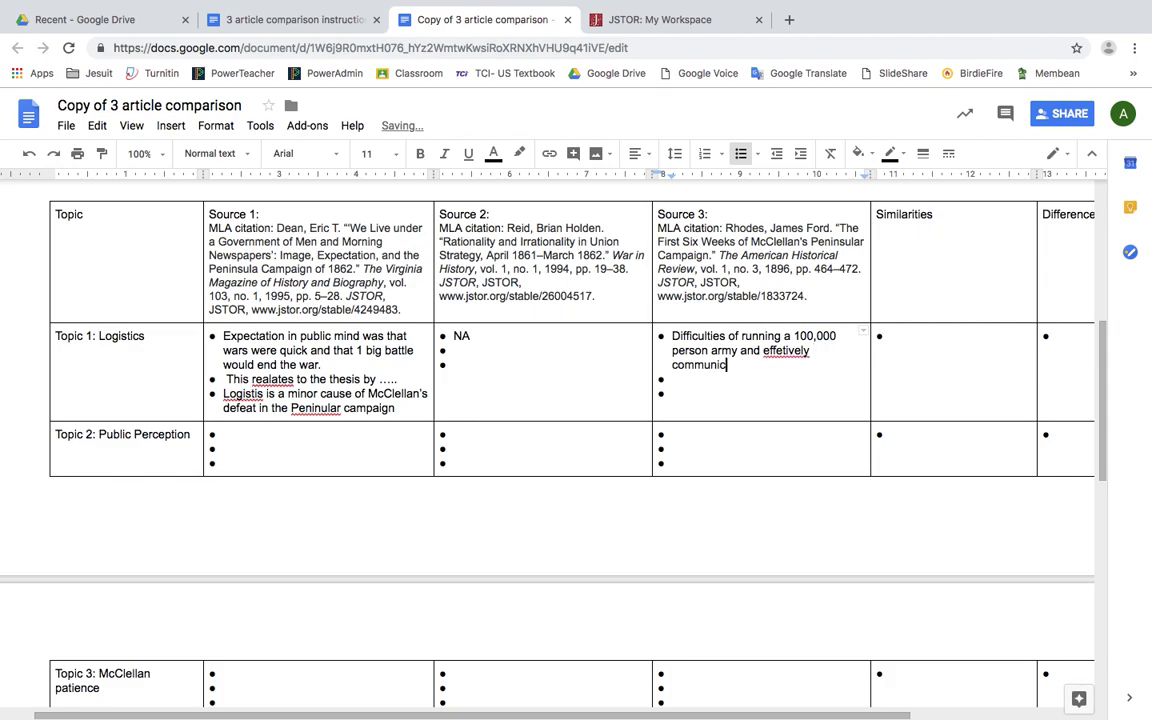
text(ating ba)
key(BackSpace)
key(BackSpace)
text(strategy for that )
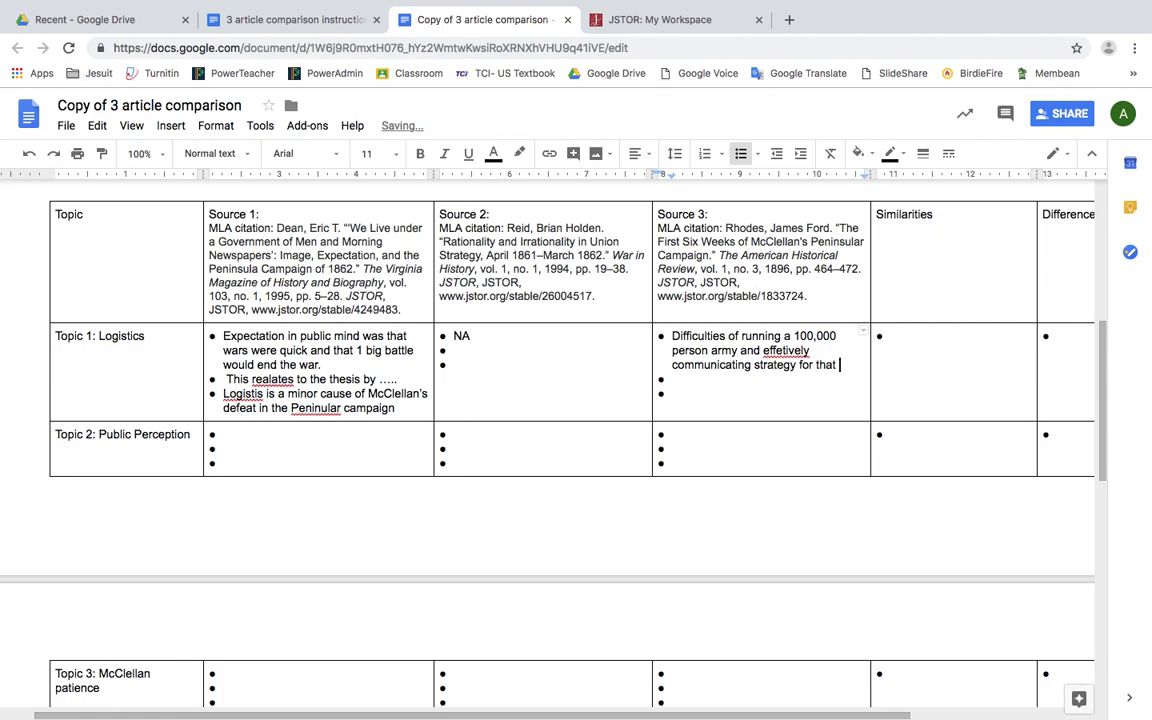
text(army.)
click(677, 392)
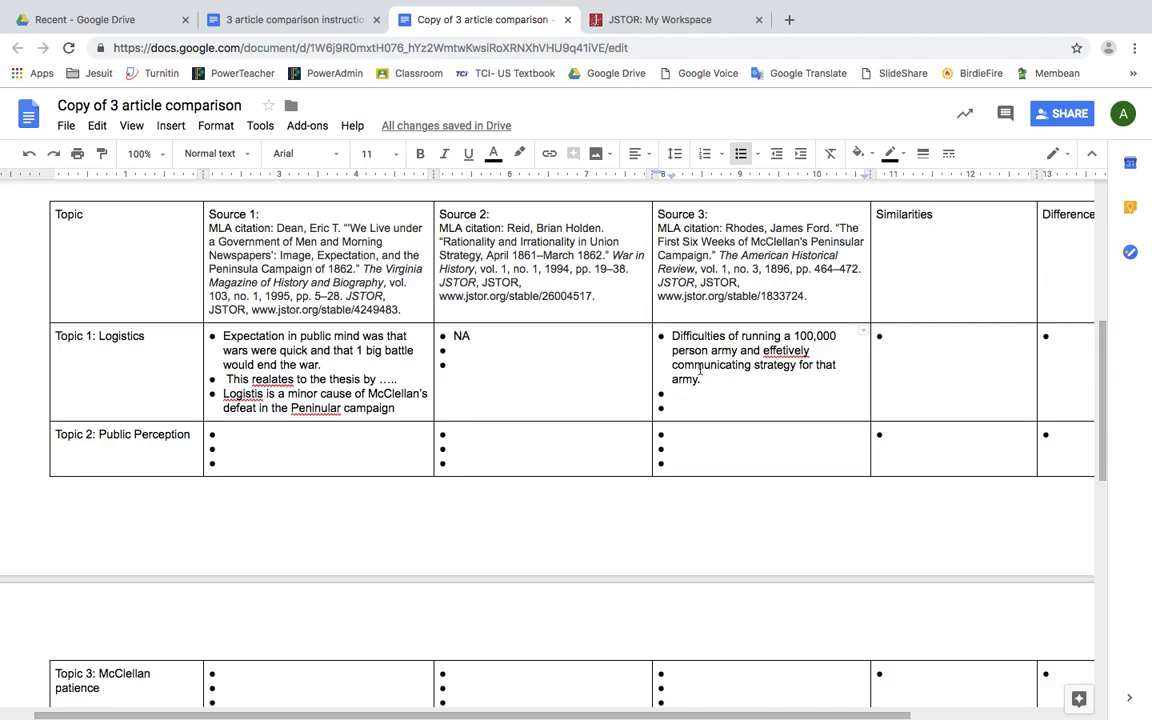
Step: Add a Source 3 bullet: the army is too big for McClellan, so it lacks what it needs
scroll(690, 380, up, 5)
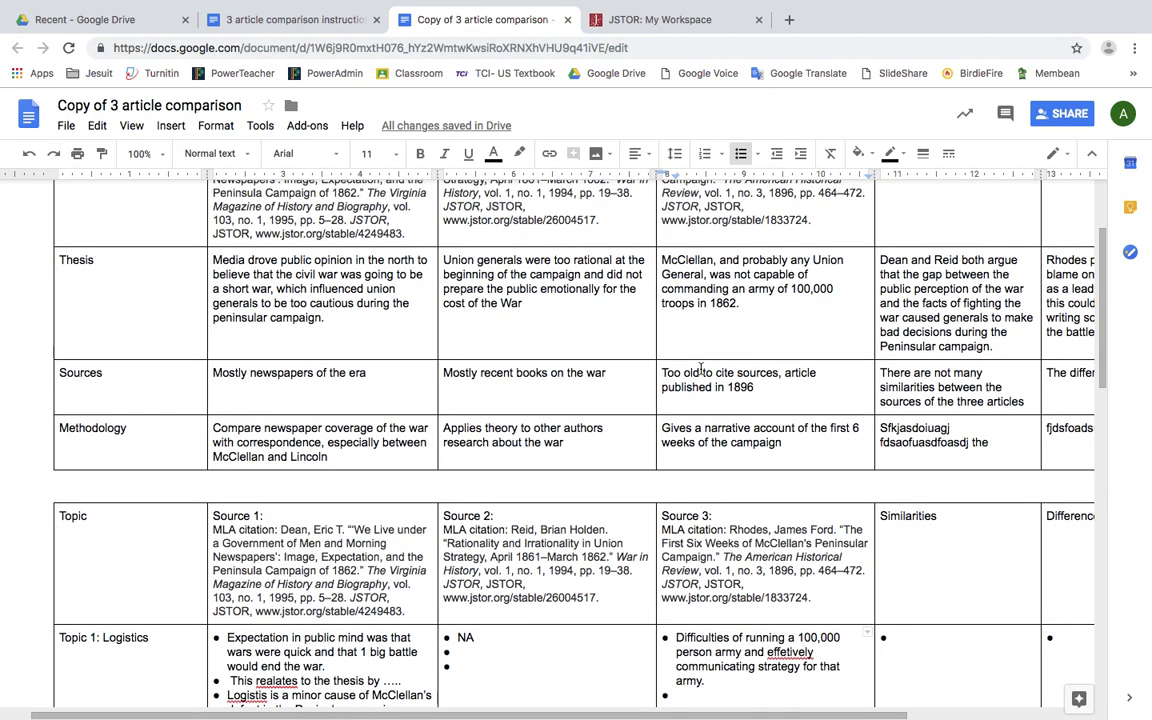
scroll(700, 369, down, 3)
scroll(700, 369, down, 2)
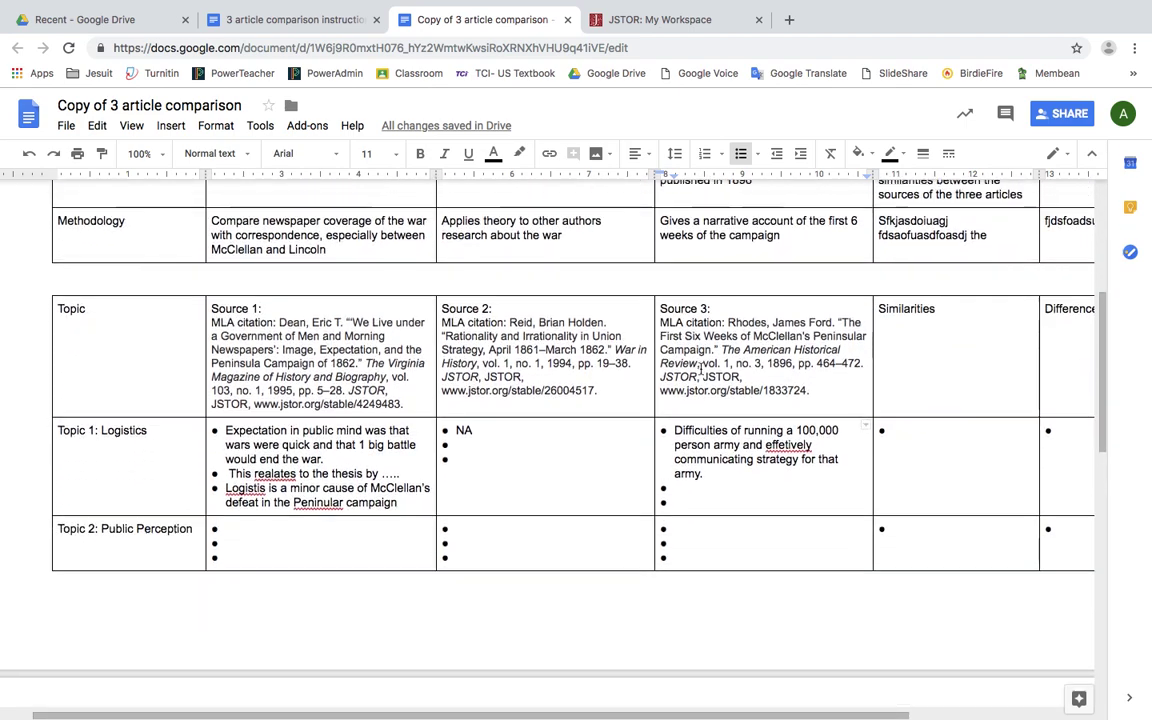
click(686, 473)
text(The army is too big )
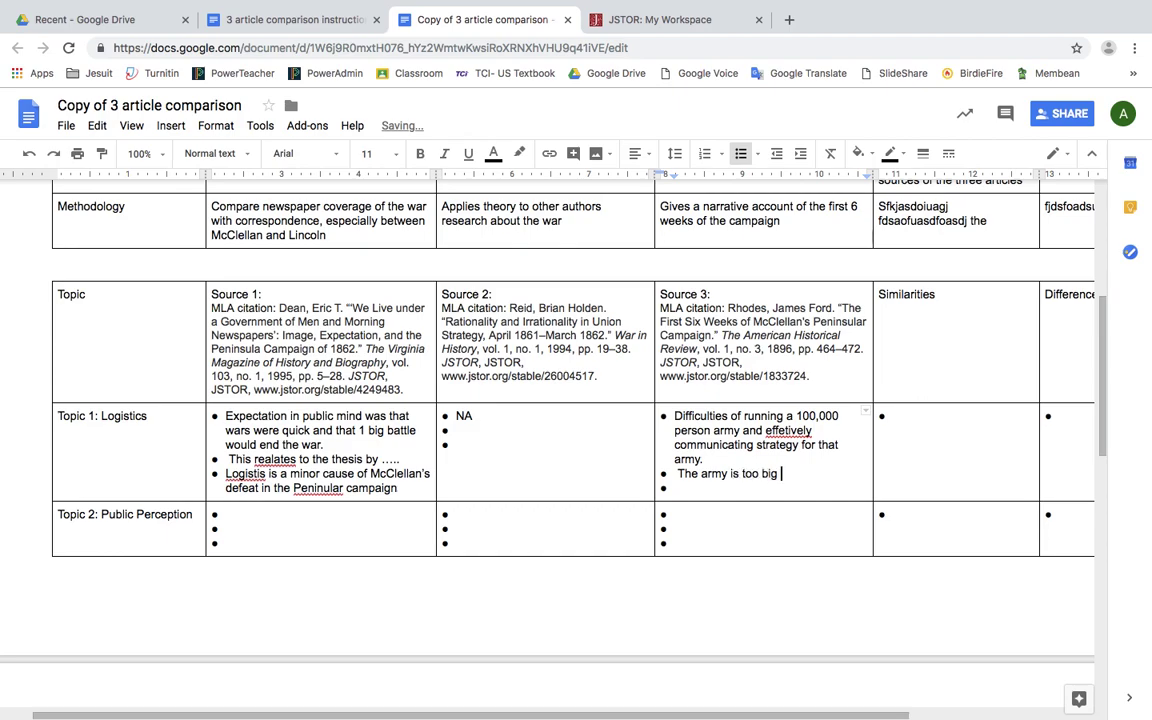
text(for McClellan to )
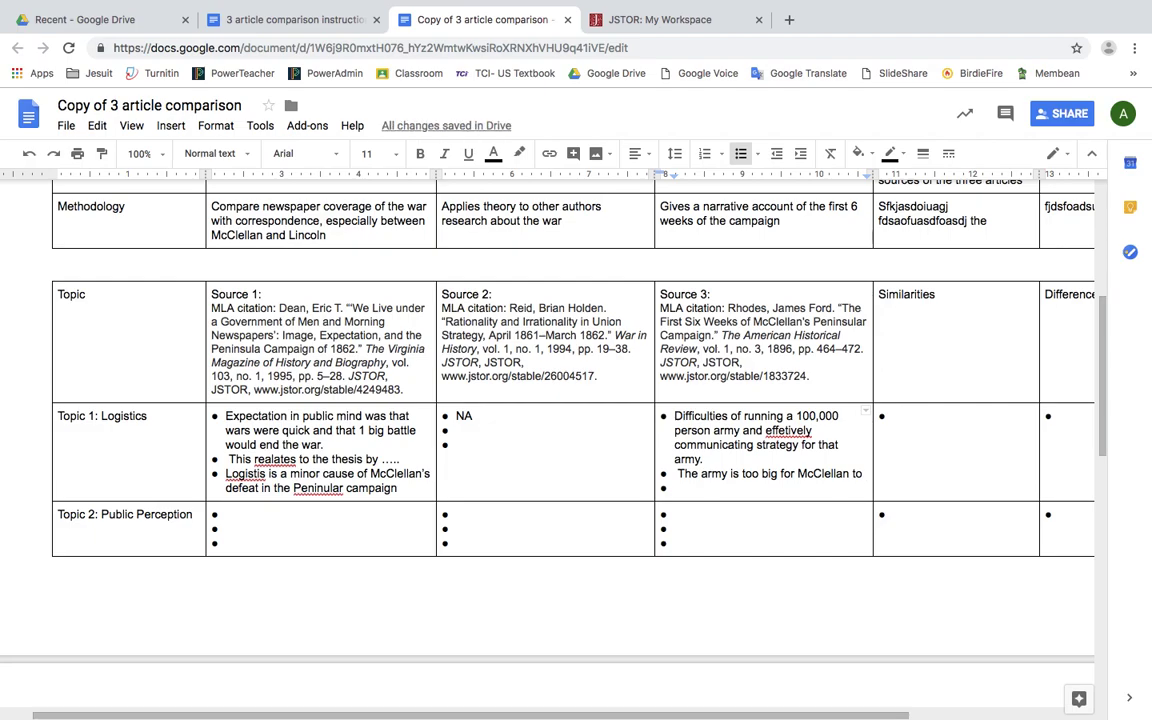
text(manage tha)
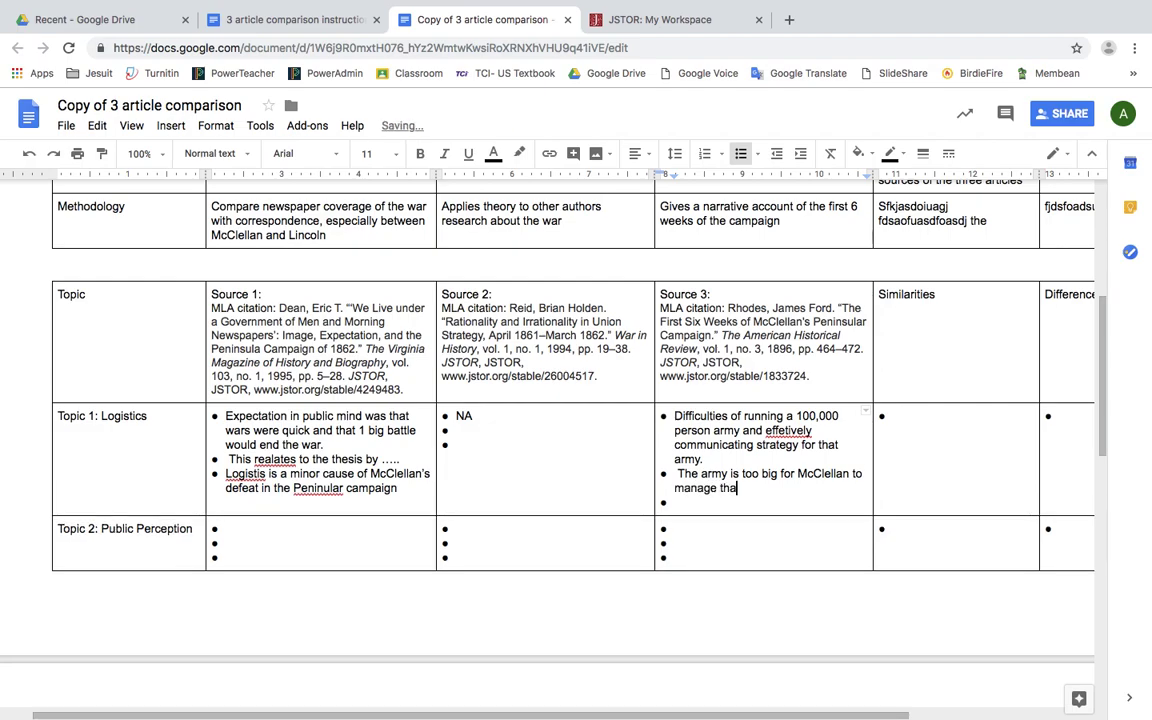
text(t Ieas)
key(BackSpace)
key(BackSpace)
key(BackSpace)
key(BackSpace)
text(means the army does)
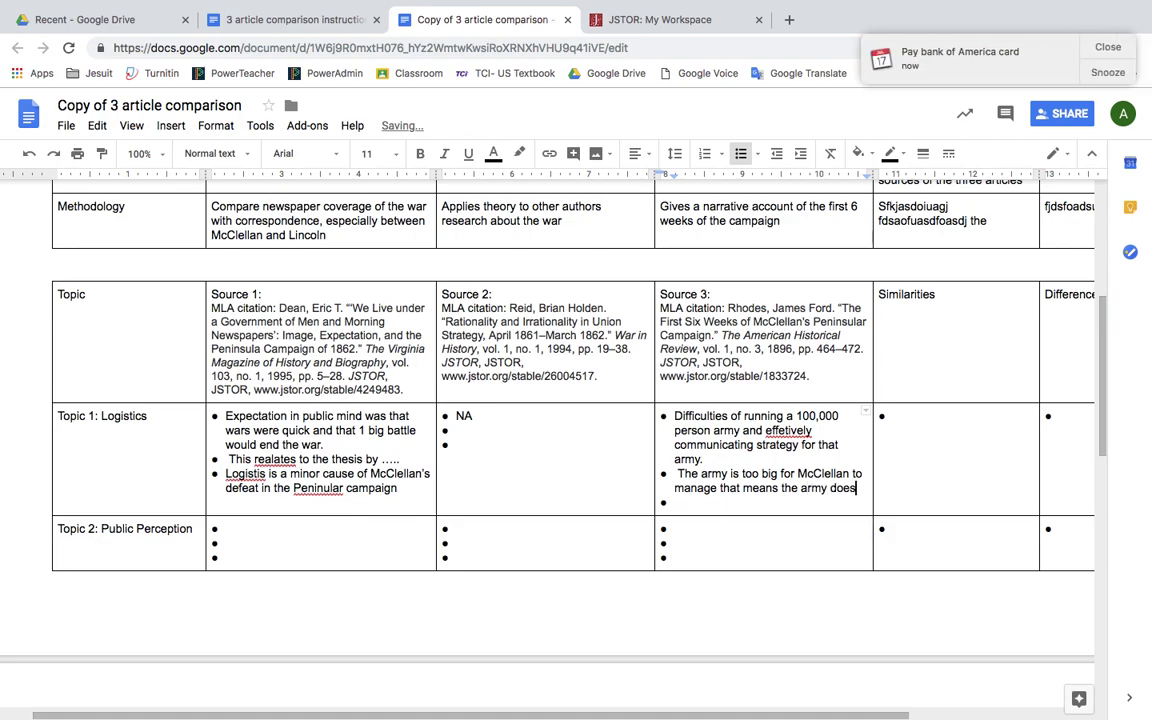
text( not have what it)
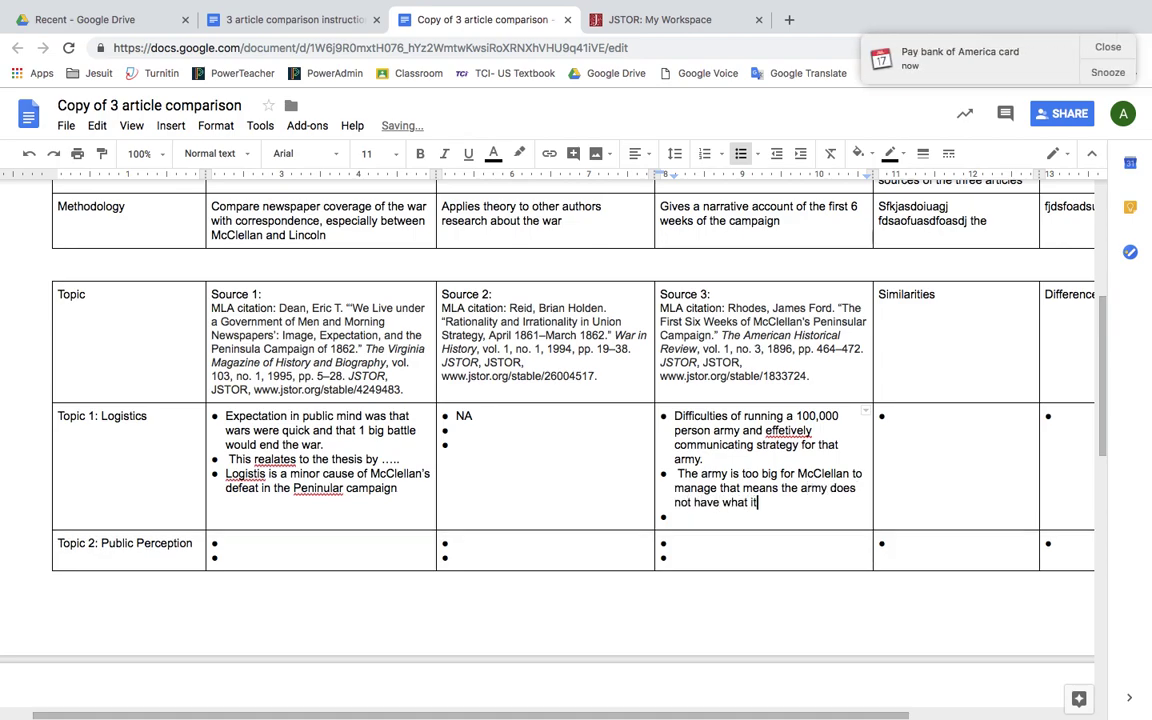
text( needs to wage war.)
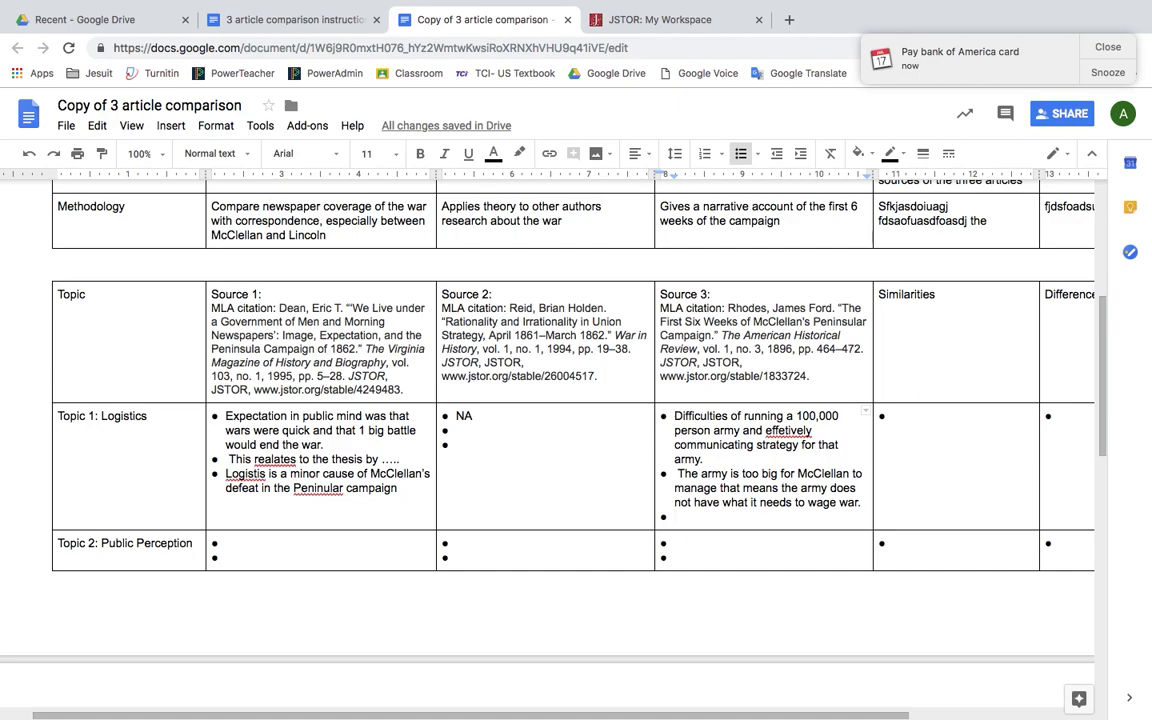
Step: Add a bullet that Ford calls logistics a huge early-war problem taking a year to figure out
text(Ford)
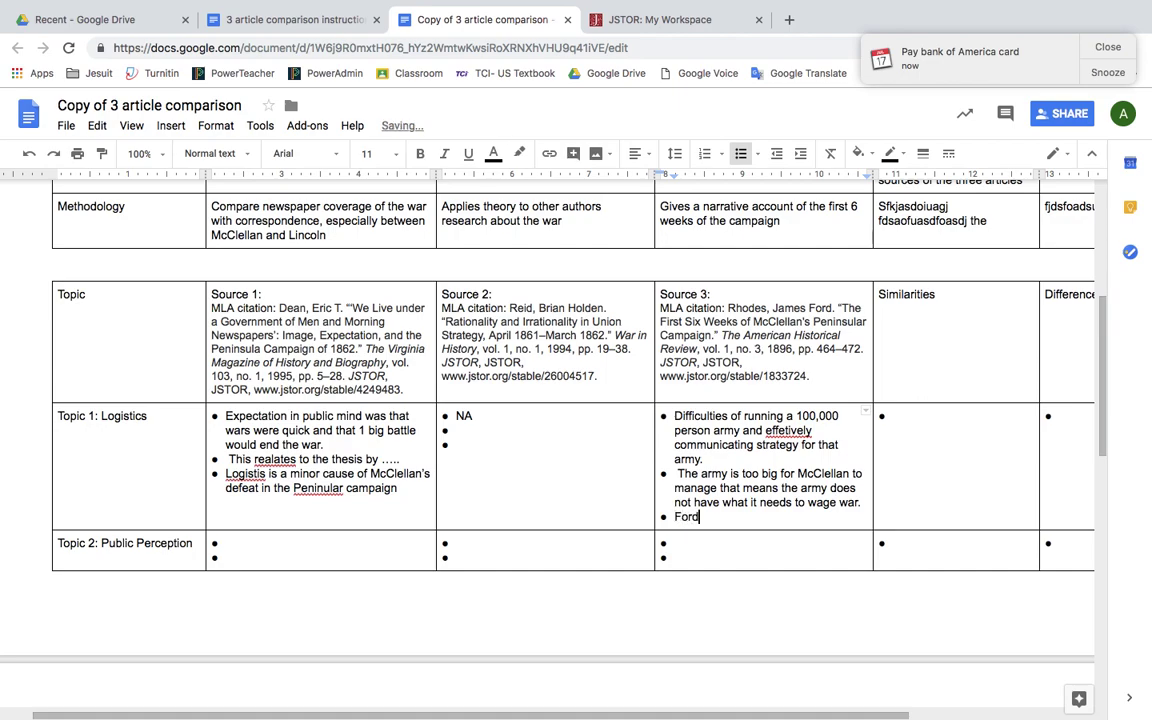
text( says logisics are a huge )
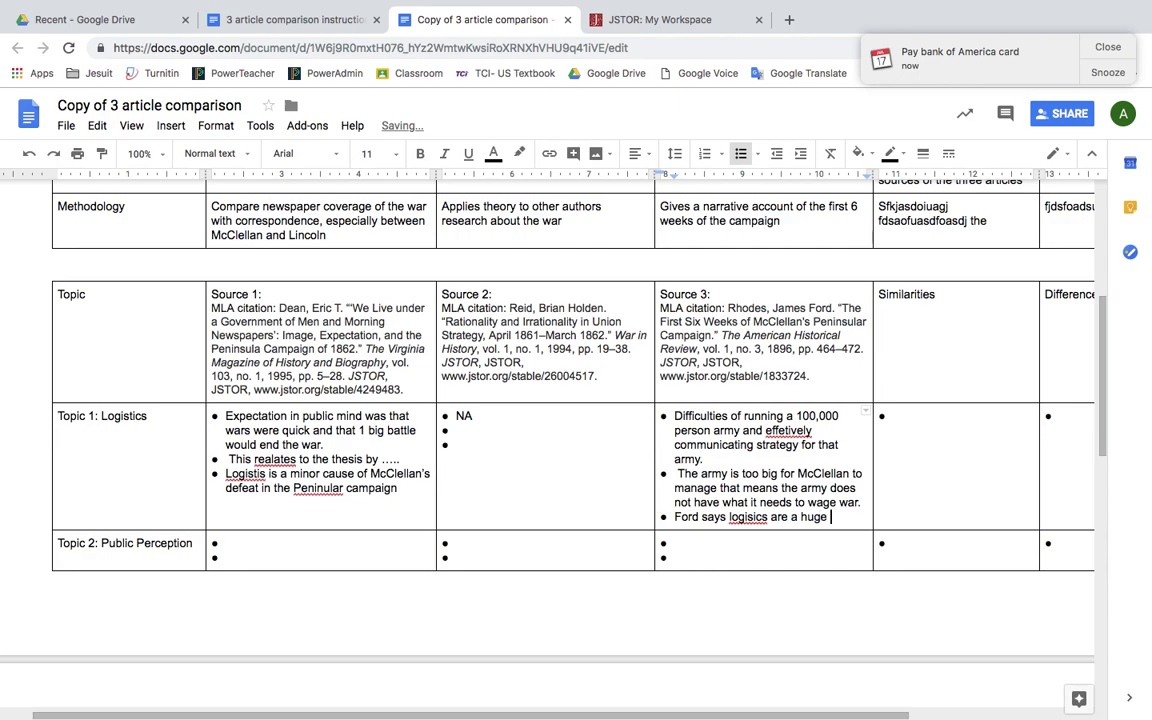
text(problem ea)
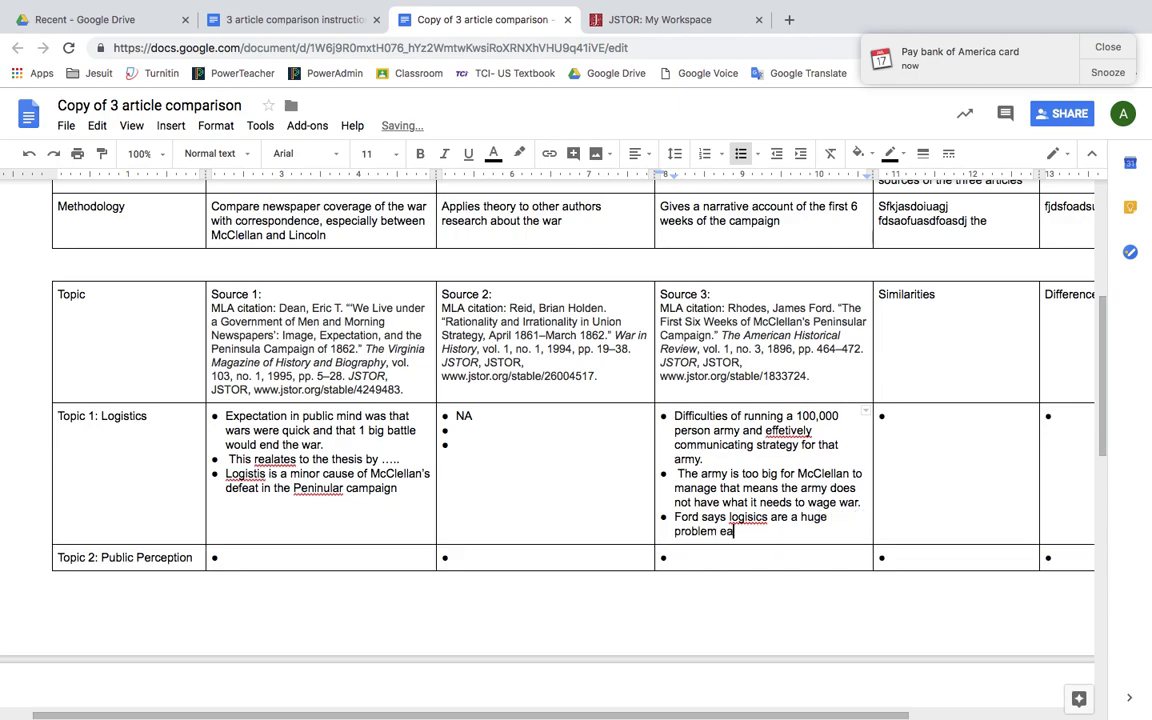
text(rly in the war and will take)
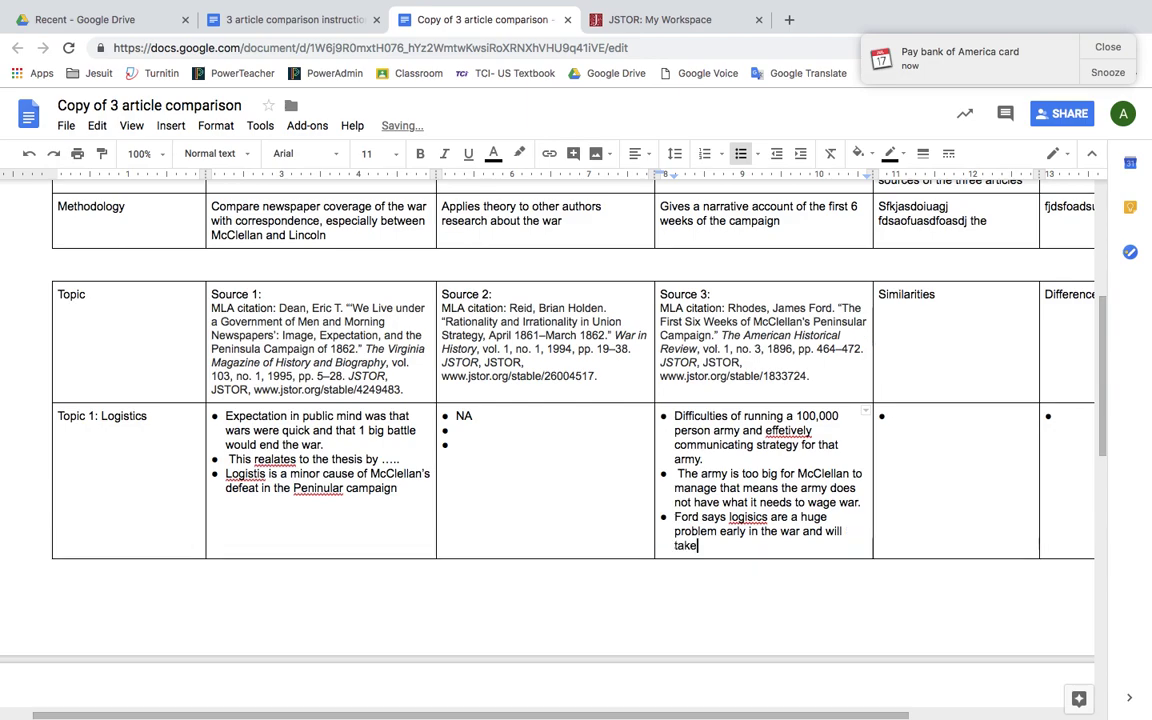
text( a year to figure out)
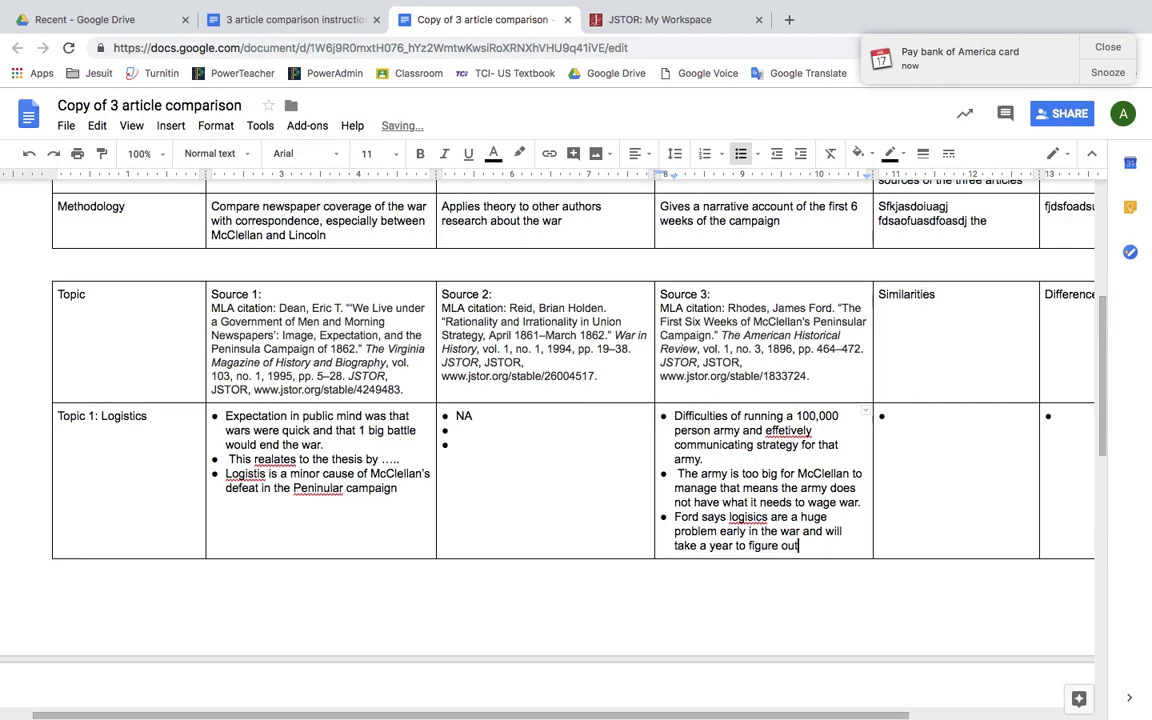
Step: Put NA in Logistics Similarities; under Differences, note Ford heavily blames logistics while Dean calls them small
click(925, 416)
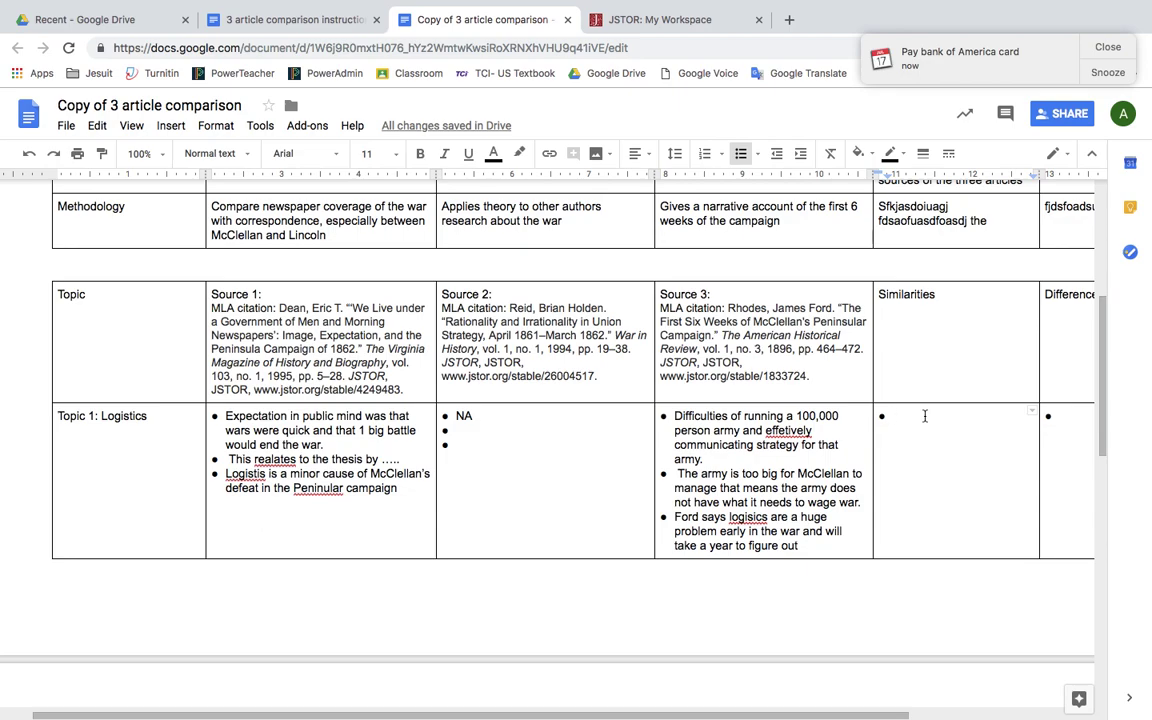
text(NA)
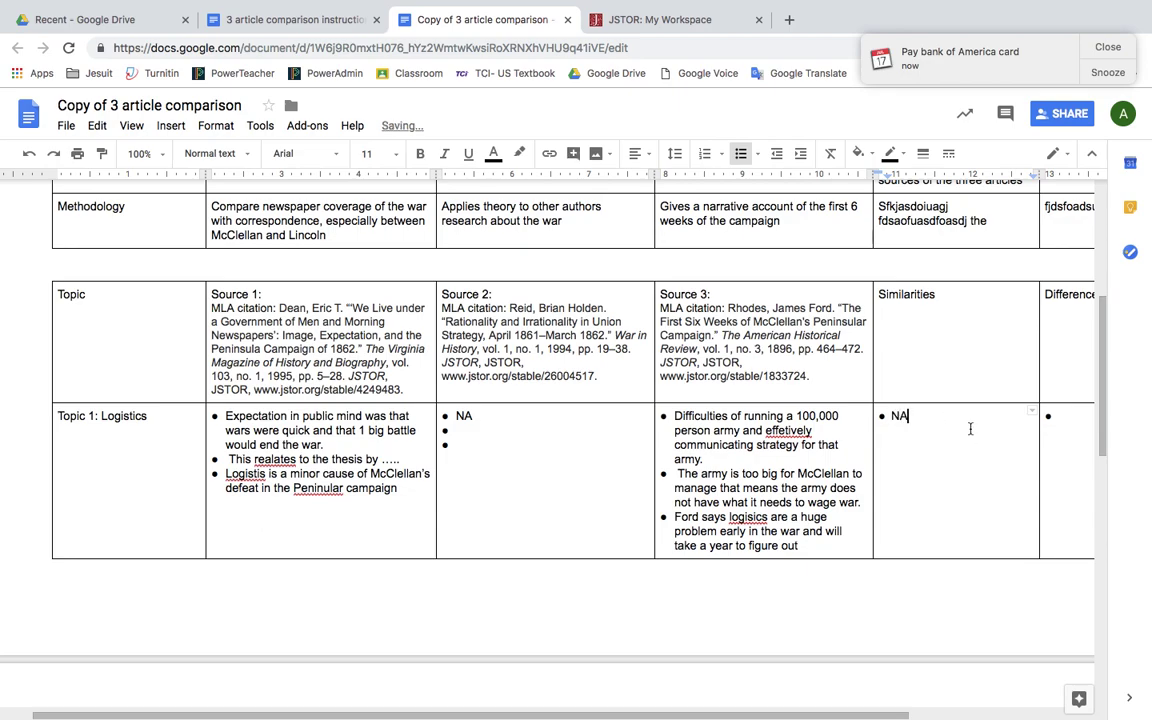
click(1054, 426)
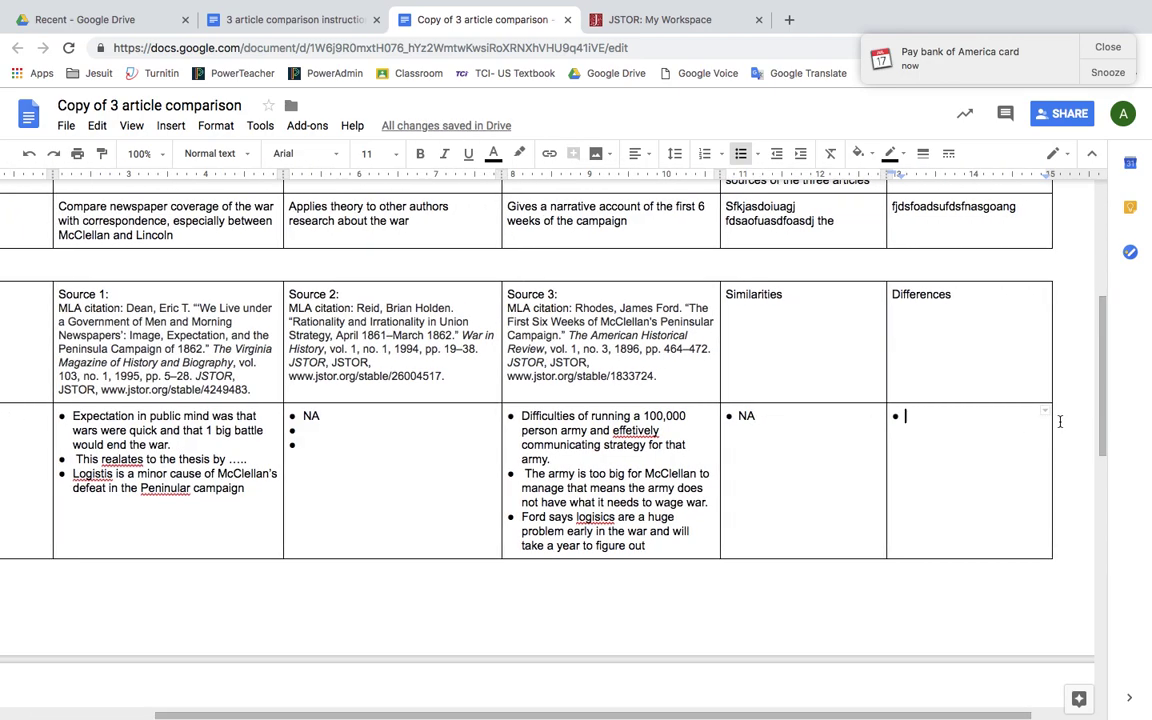
text(Ford )
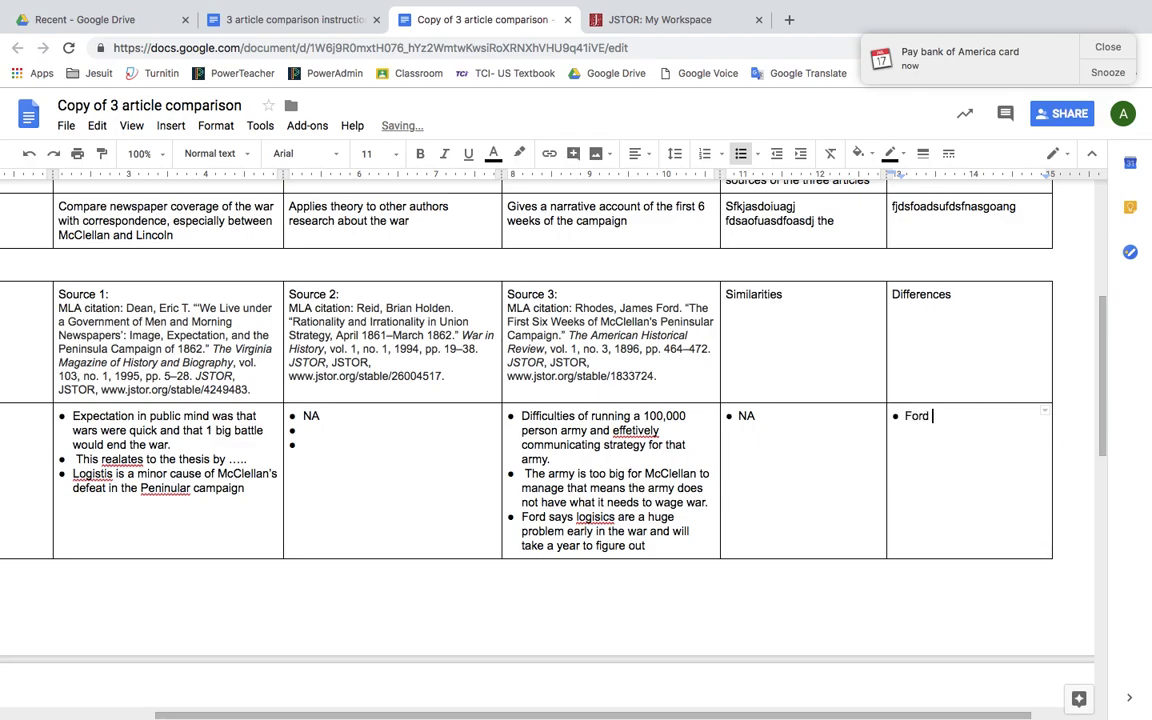
text(place big bame on)
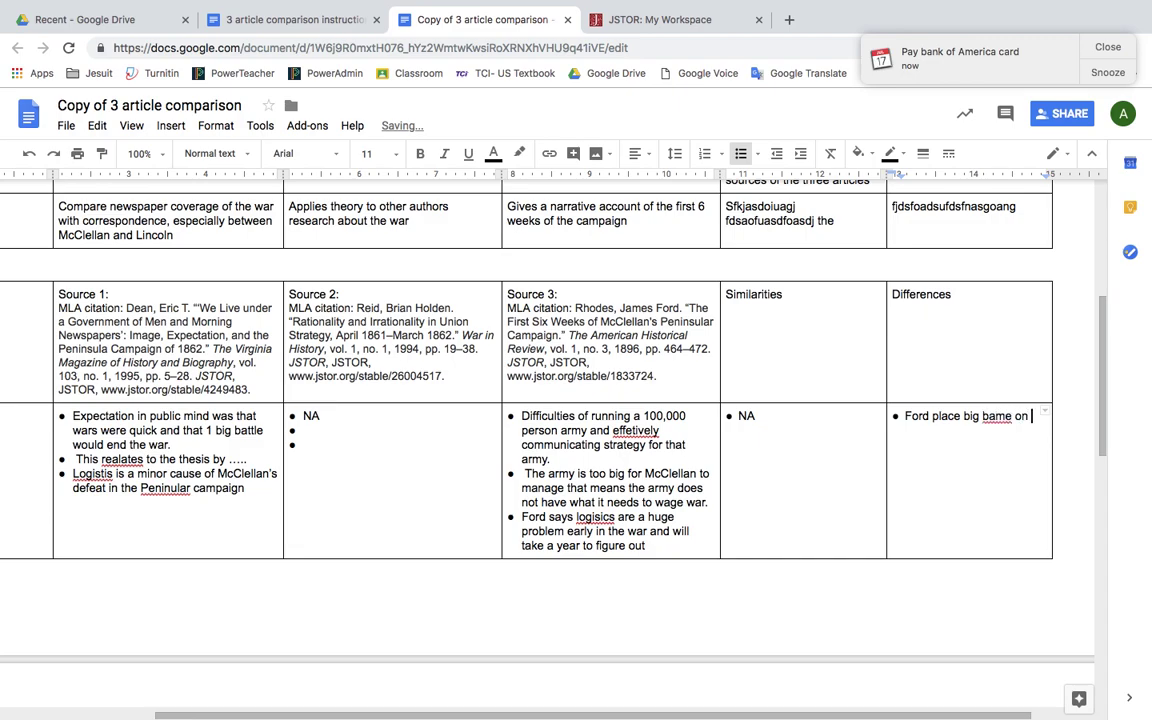
key(BackSpace)
key(BackSpace)
key(BackSpace)
key(BackSpace)
key(BackSpace)
key(BackSpace)
text(lame on logistics while Dean says they are small.)
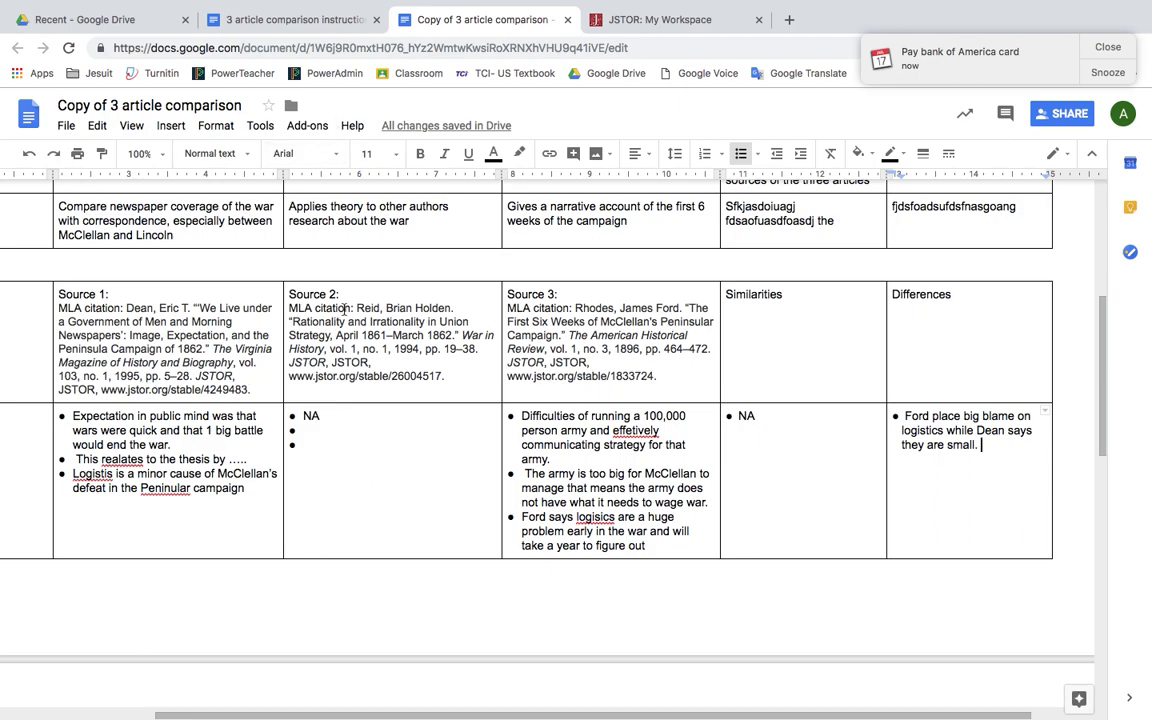
Step: Review the filled Topic 1: Logistics row across the table and dismiss the payment reminder notification
scroll(371, 528, left, 5)
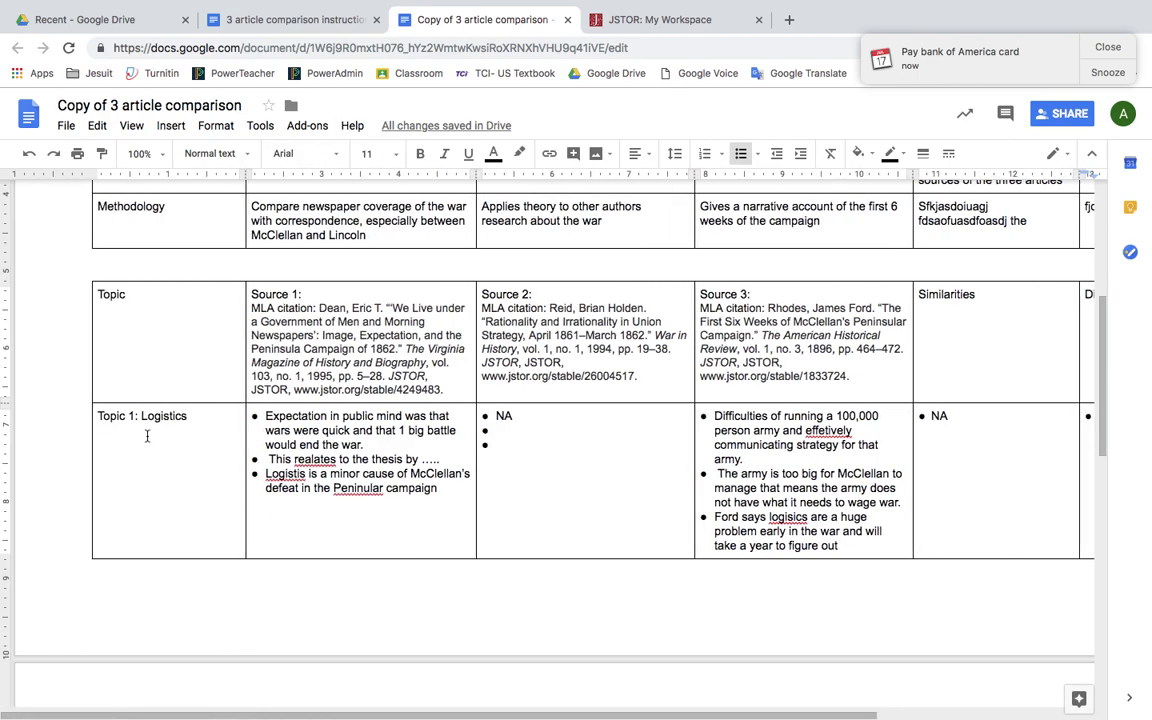
scroll(147, 435, down, 8)
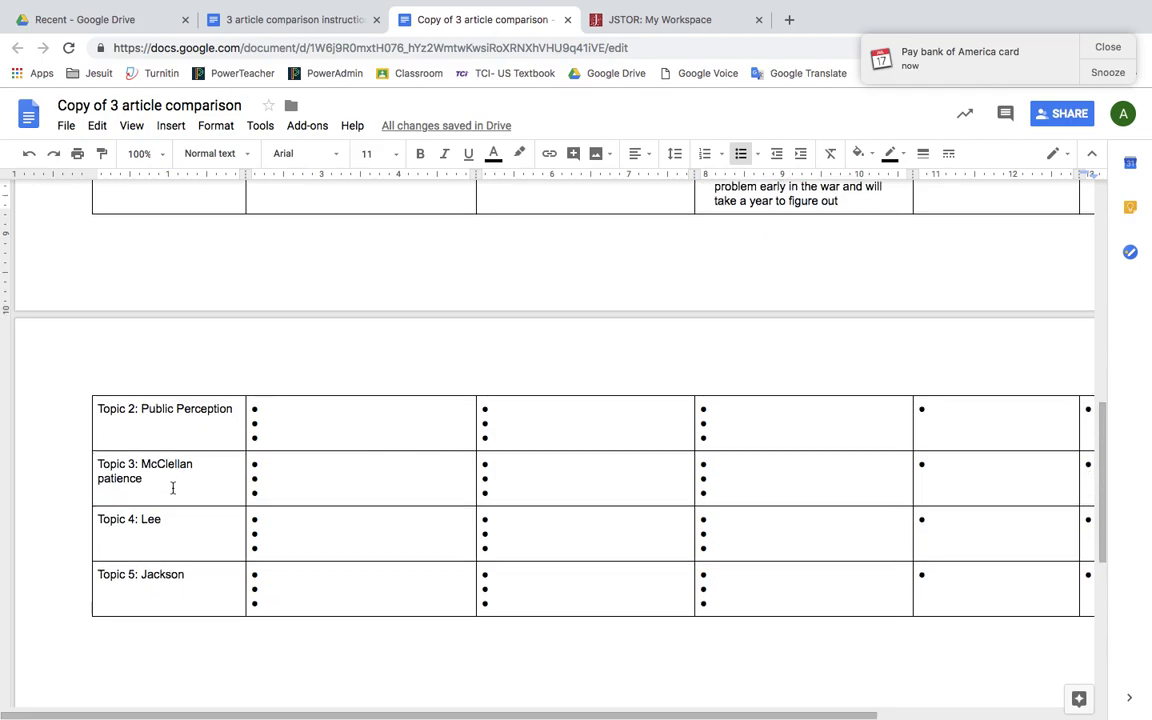
scroll(175, 585, up, 7)
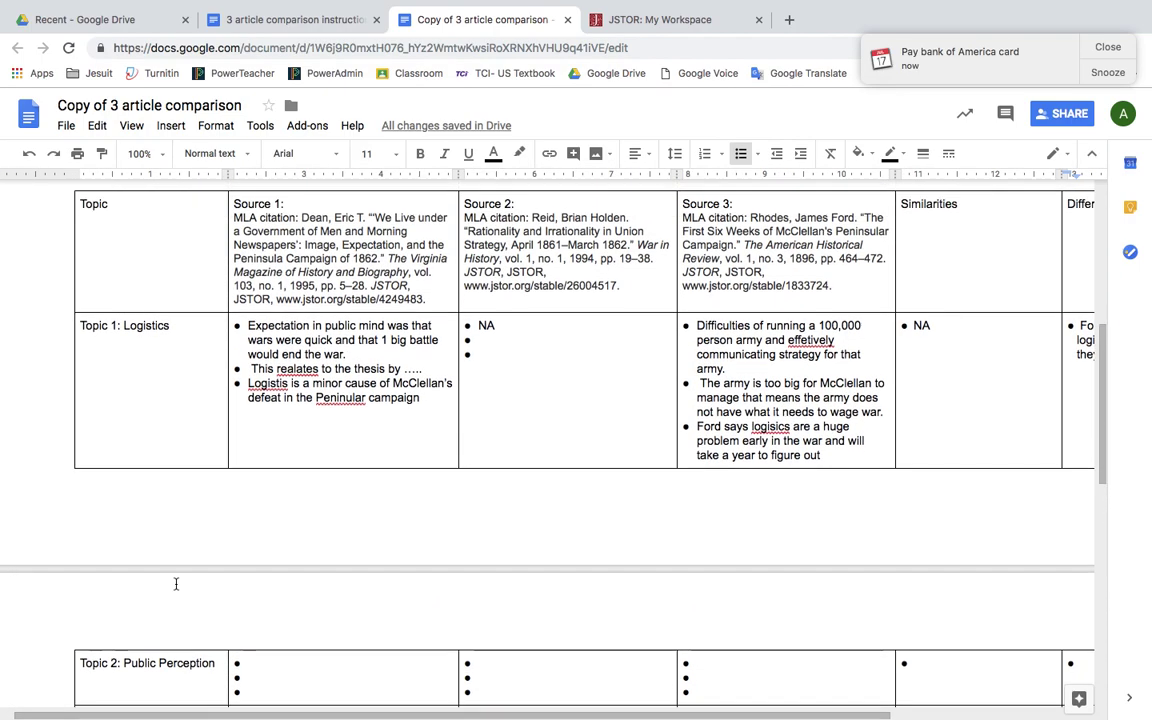
scroll(175, 585, right, 4)
scroll(175, 584, left, 3)
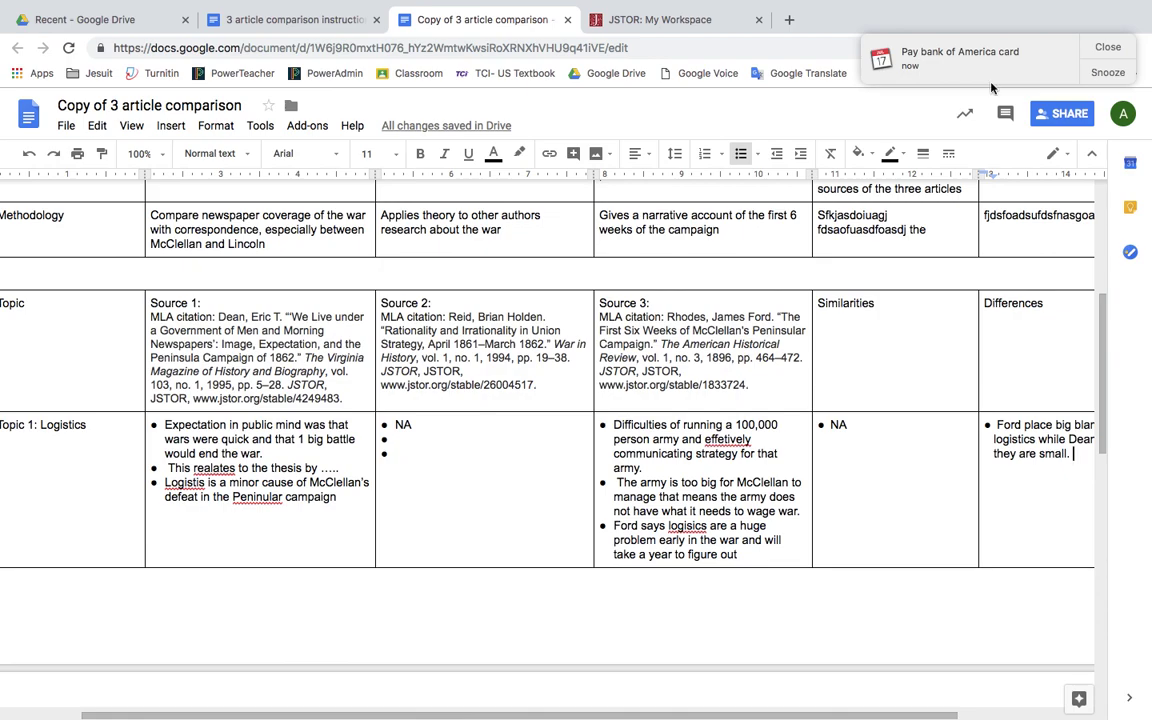
click(1108, 46)
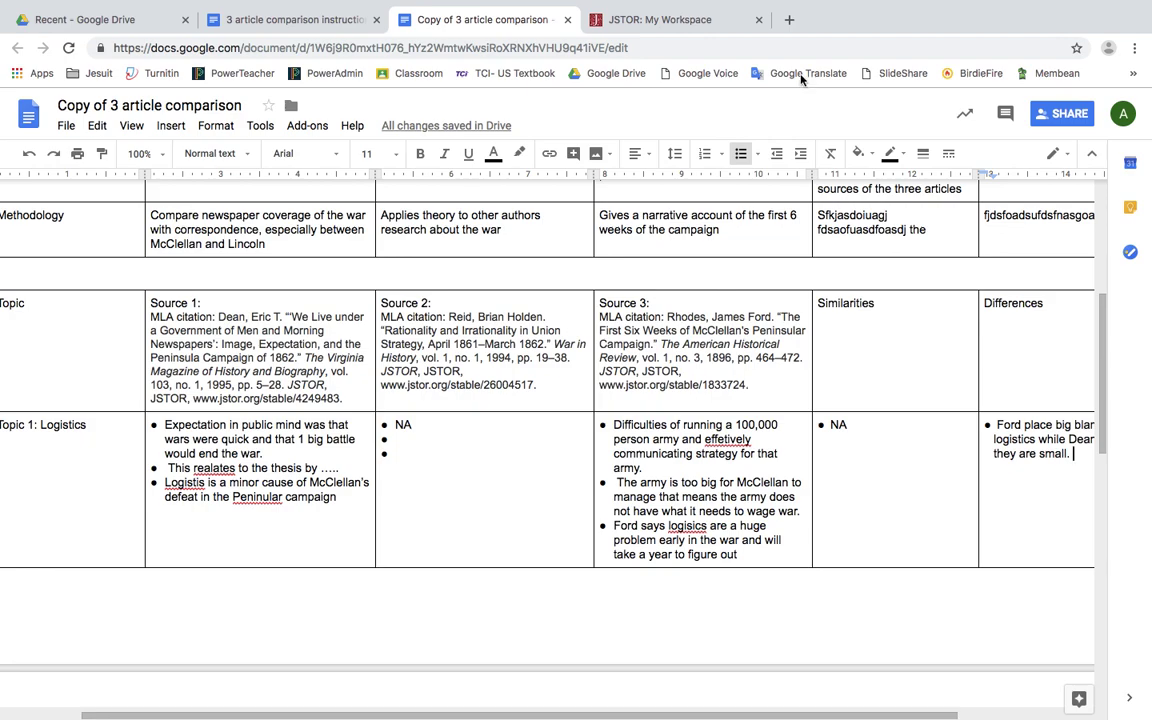
mouse_move(955, 6)
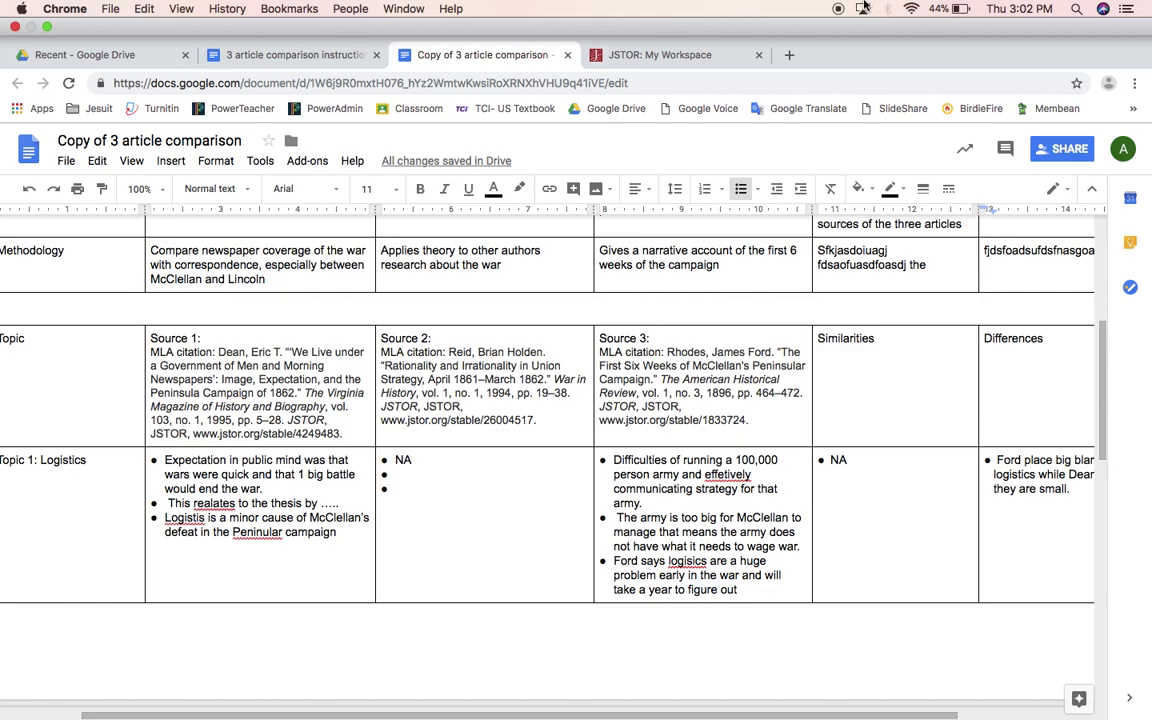